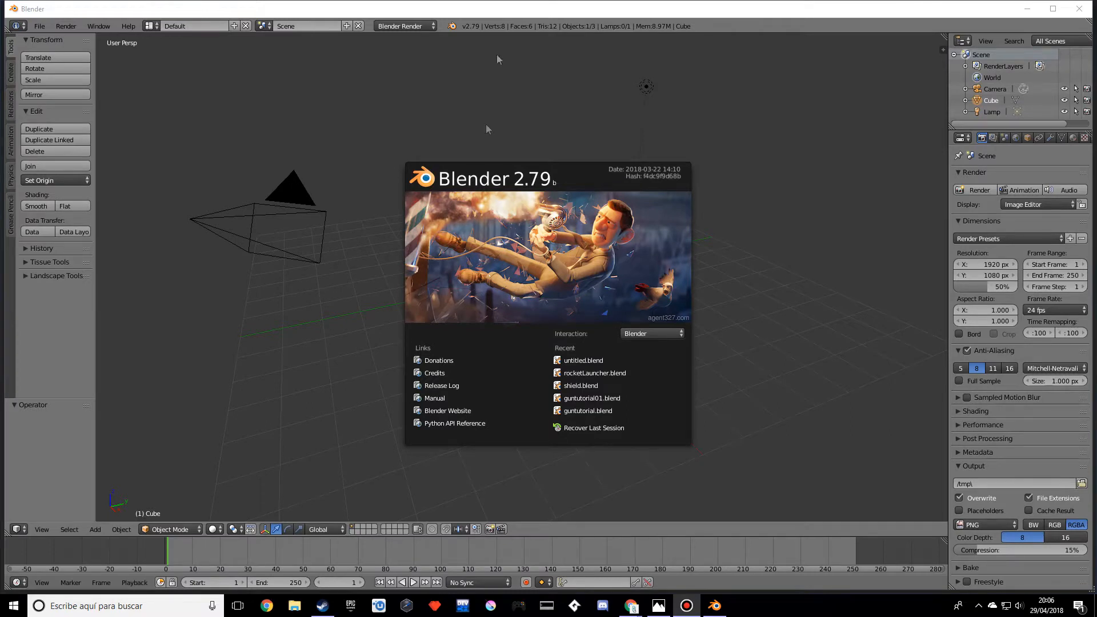
# - Switch the render engine to Cycles Render and delete all default objects from the scene
pyautogui.click(413, 26)
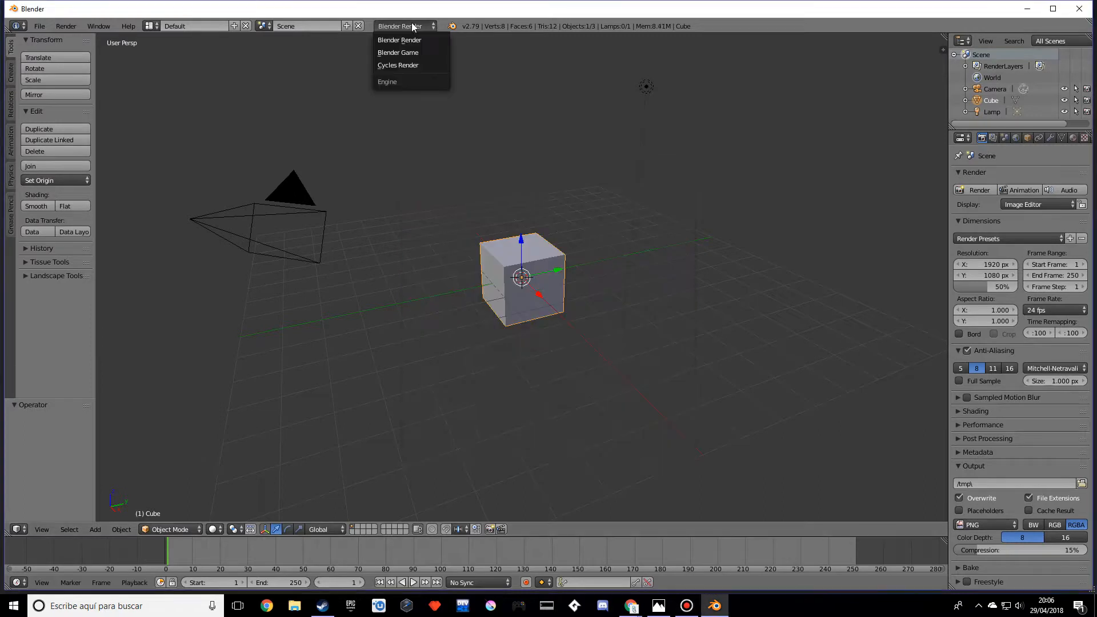
pyautogui.click(400, 65)
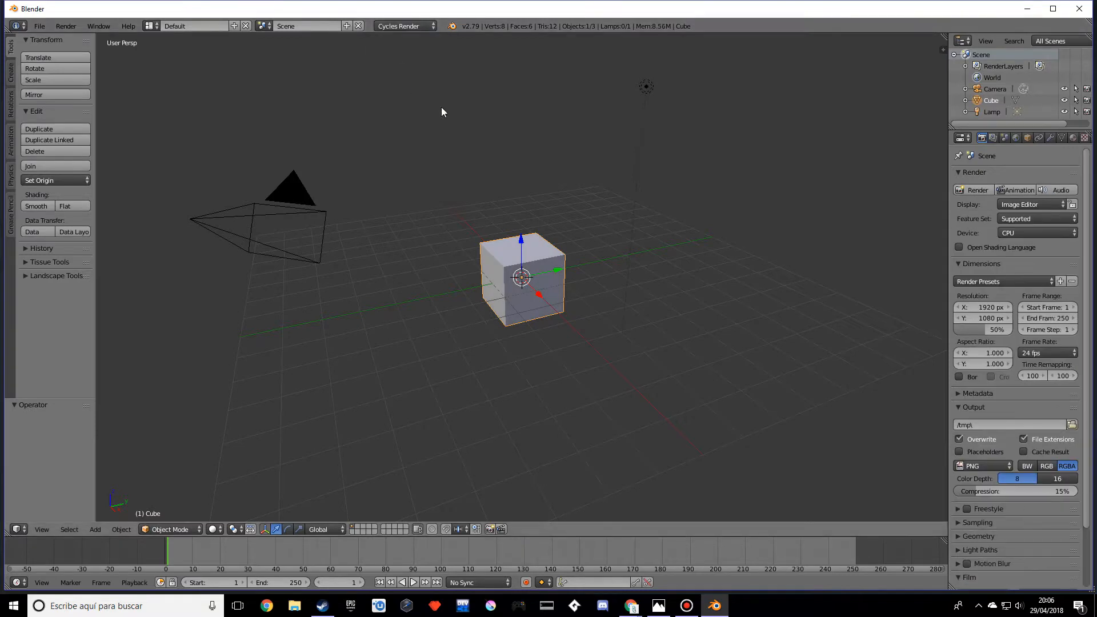
pyautogui.moveTo(601, 201); pyautogui.dragTo(621, 301, button='middle')
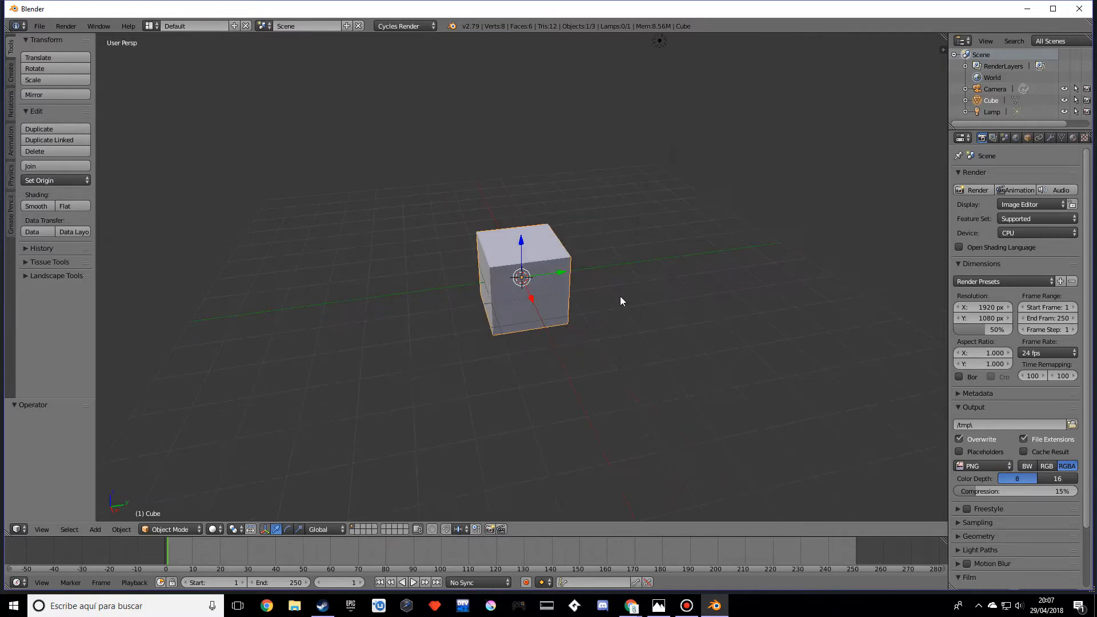
pyautogui.press('a')
pyautogui.press('a')
pyautogui.press('x')
pyautogui.click(622, 296)
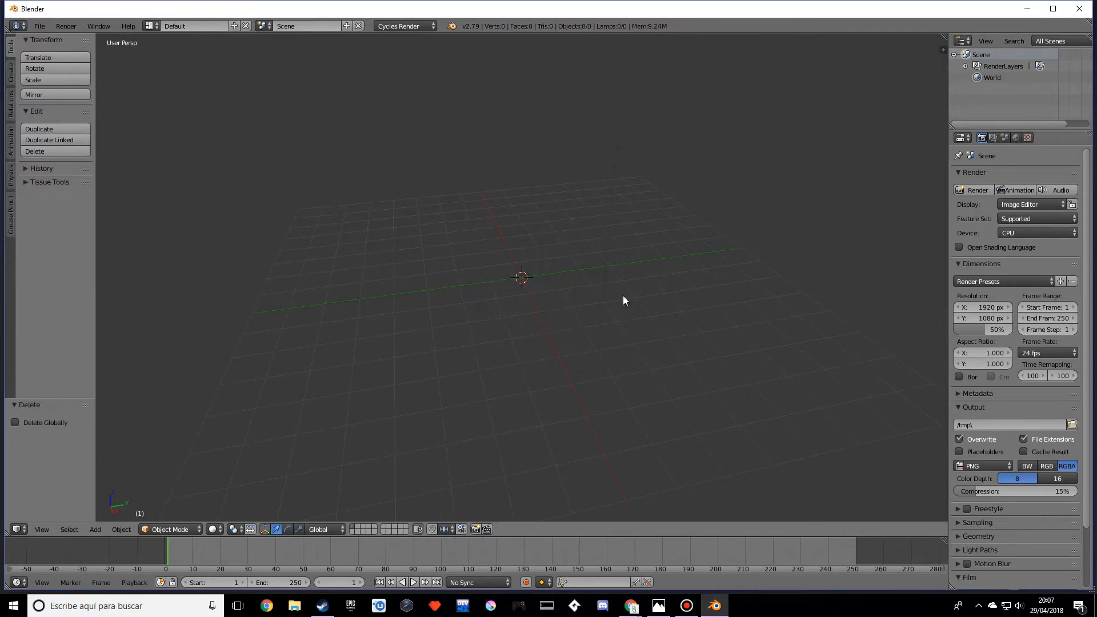
# - Add a plane at the scene origin and scale it up by about 7.27
pyautogui.hotkey('shift', 'a')
pyautogui.moveTo(621, 296)
pyautogui.click(662, 295)
pyautogui.press('s')
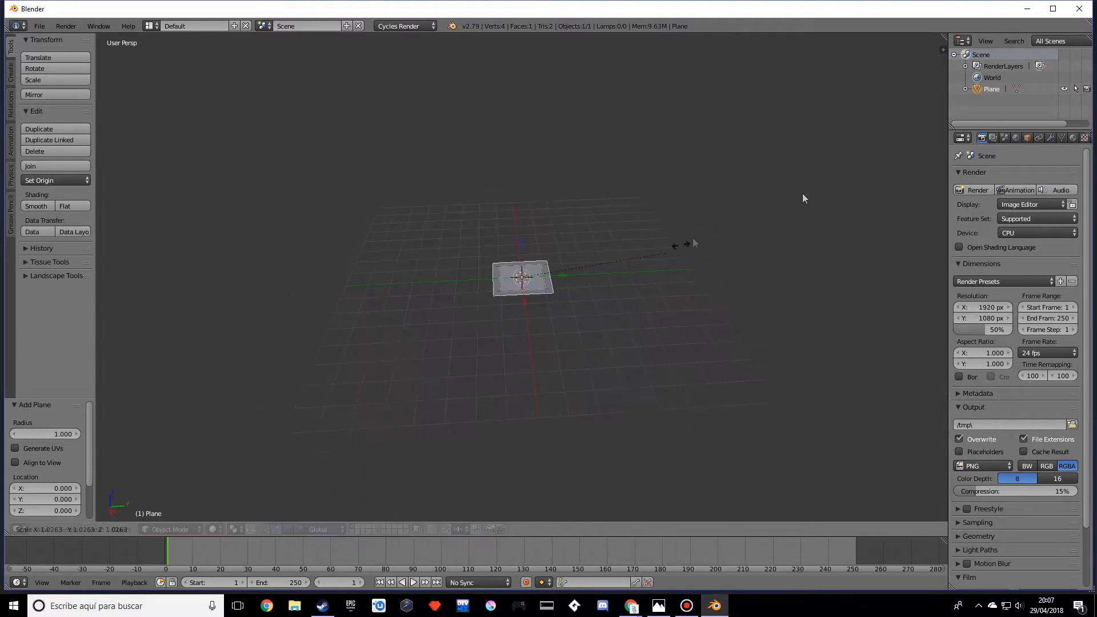
pyautogui.click(456, 57)
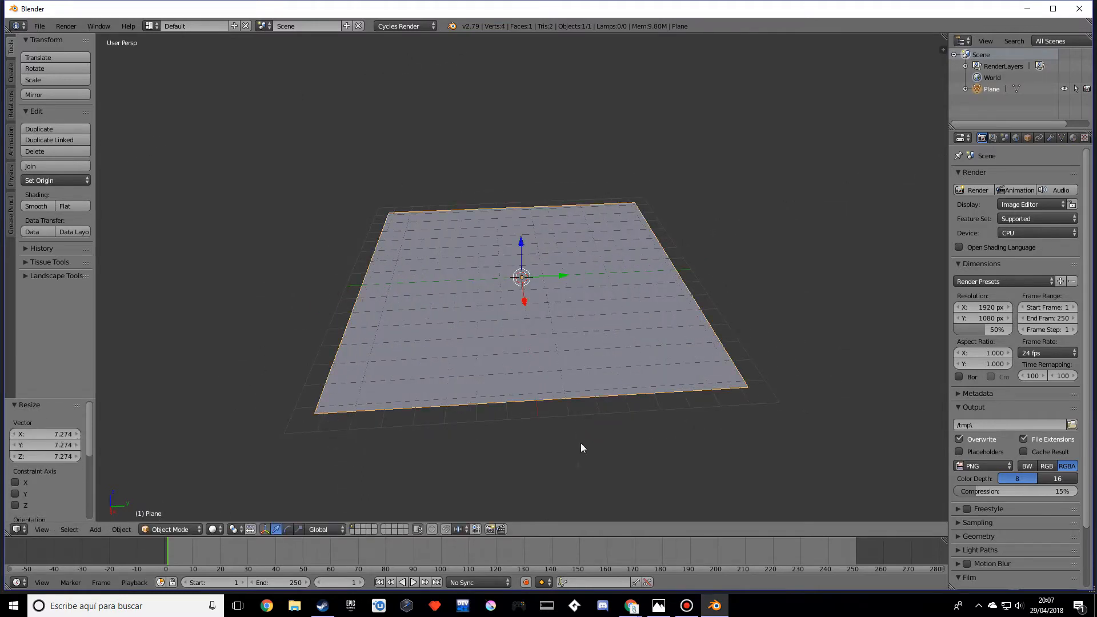
# - Enlarge the timeline area to about half the window height and turn it into a Node Editor
pyautogui.moveTo(530, 536); pyautogui.dragTo(528, 271)
pyautogui.moveTo(570, 160); pyautogui.dragTo(567, 158, button='middle')
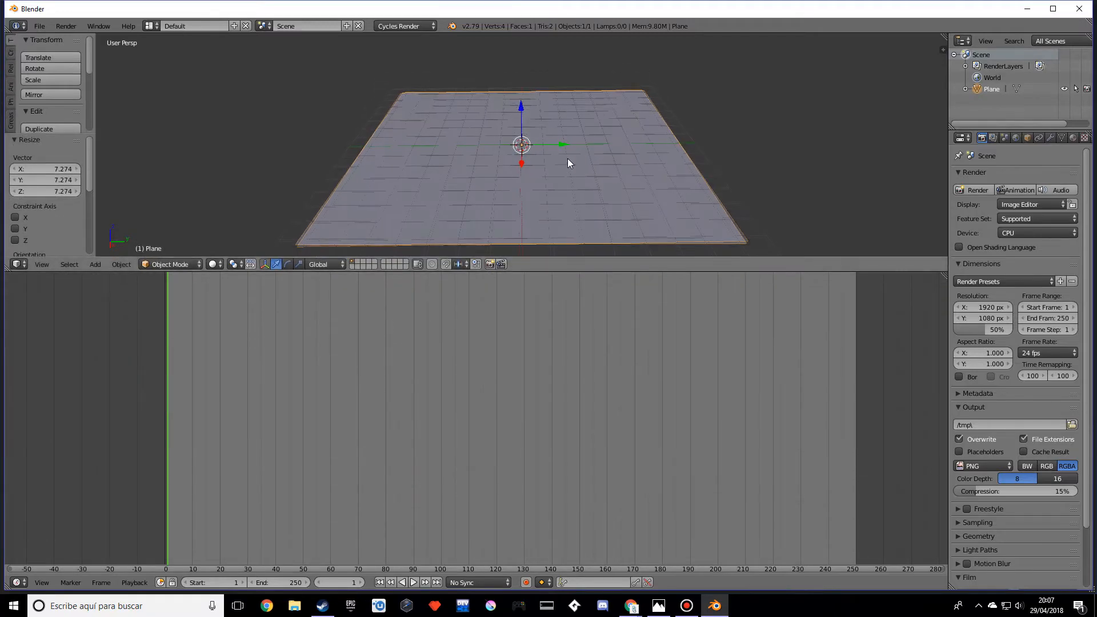
pyautogui.click(19, 582)
pyautogui.click(57, 481)
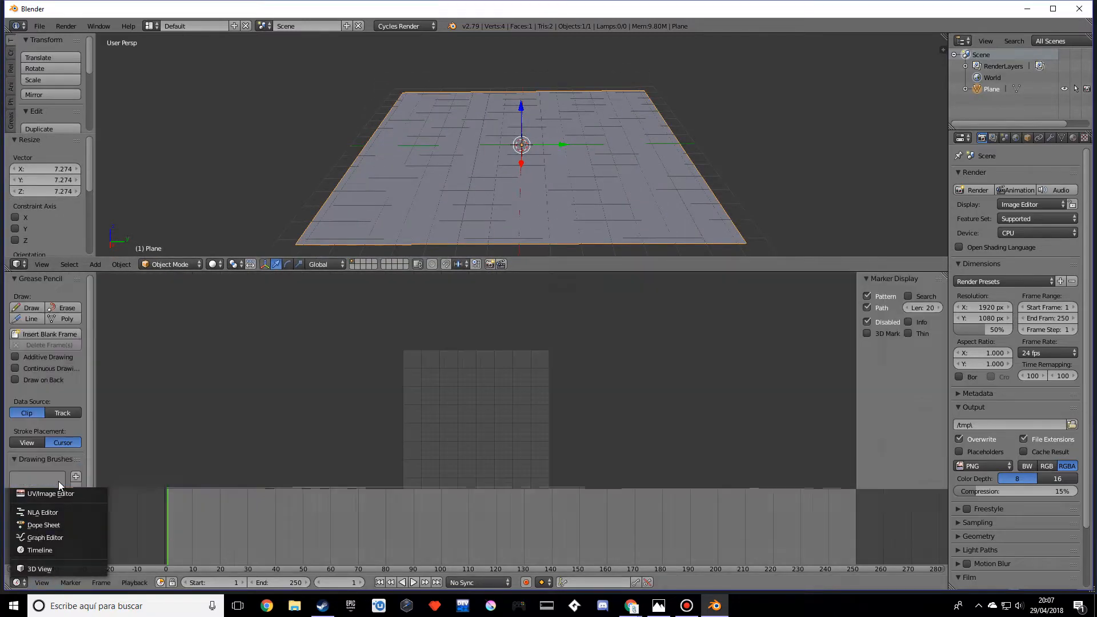
pyautogui.click(22, 582)
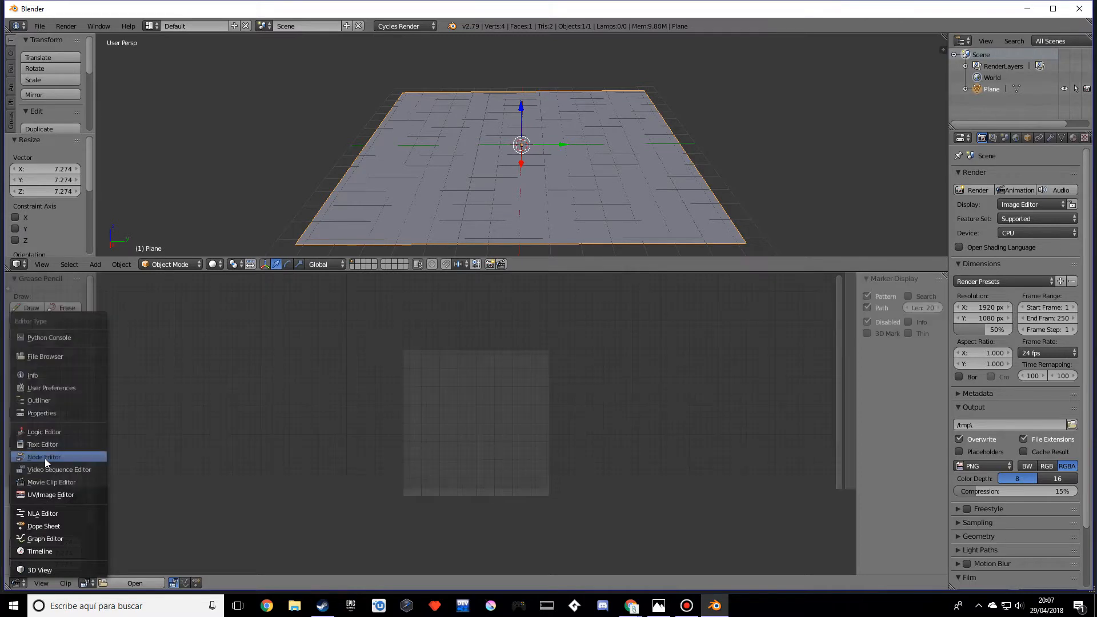
pyautogui.click(44, 457)
# - Set the 3D view's shading to Rendered and create a new material for the plane
pyautogui.click(214, 264)
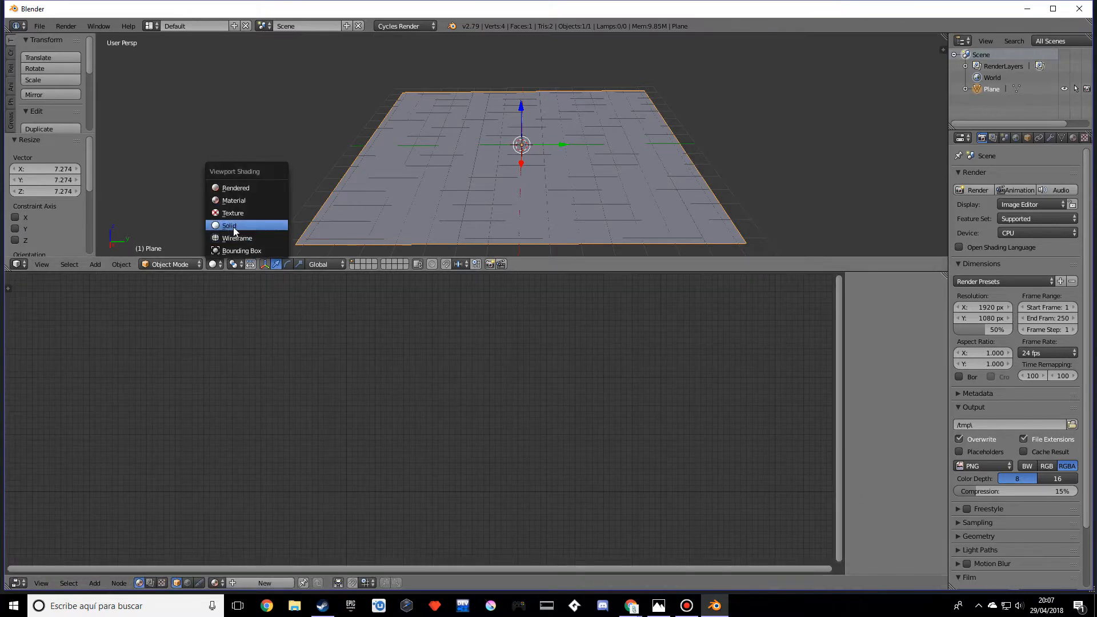
pyautogui.click(246, 188)
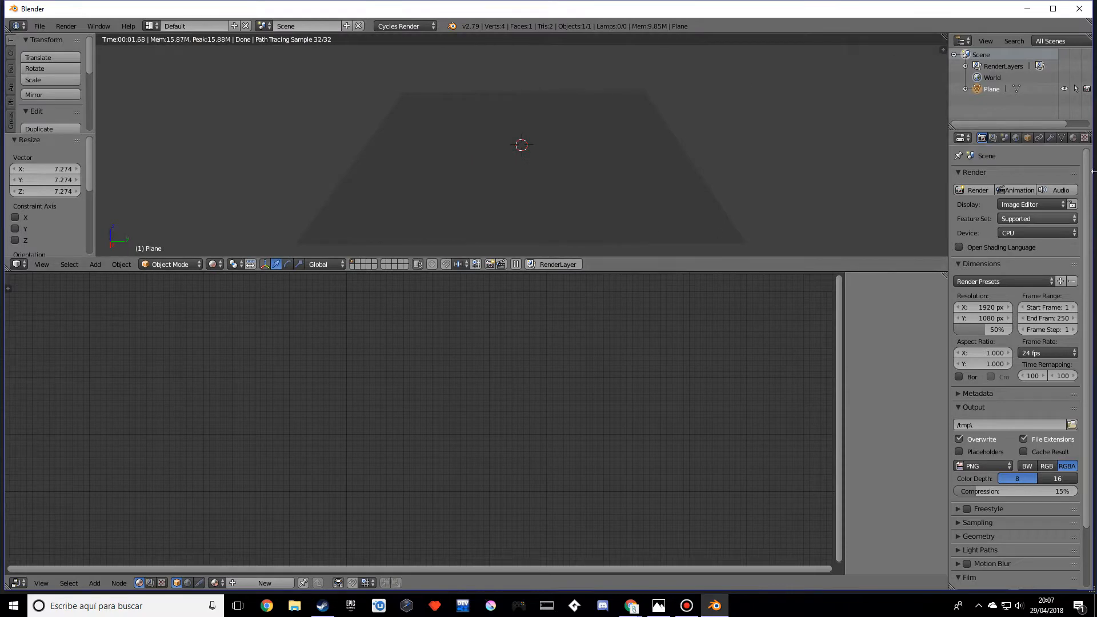
pyautogui.click(1073, 138)
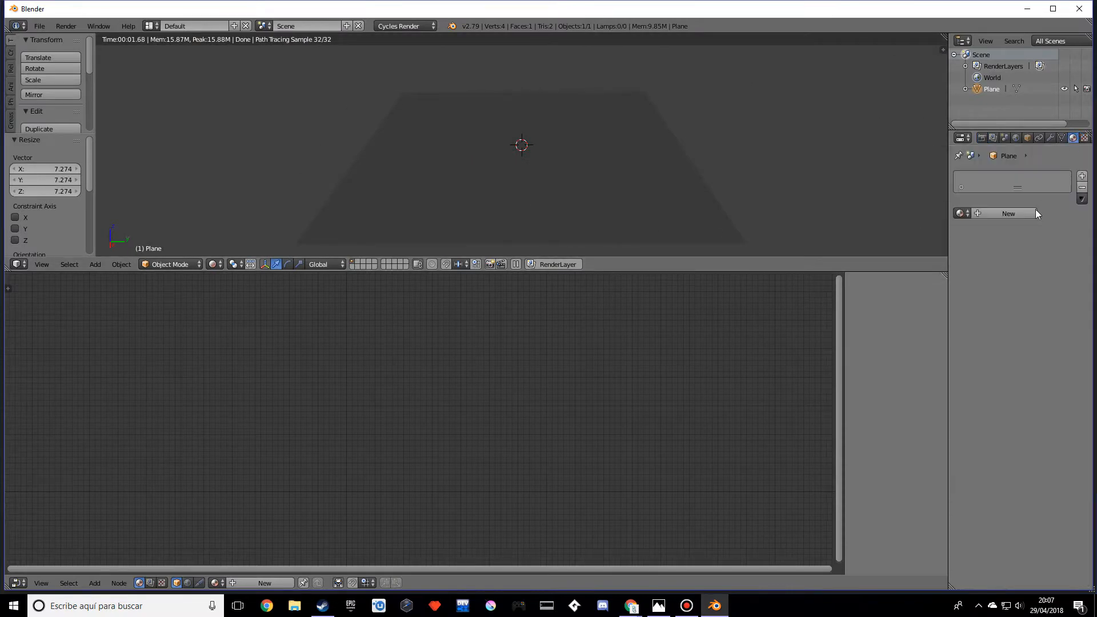
pyautogui.click(1019, 215)
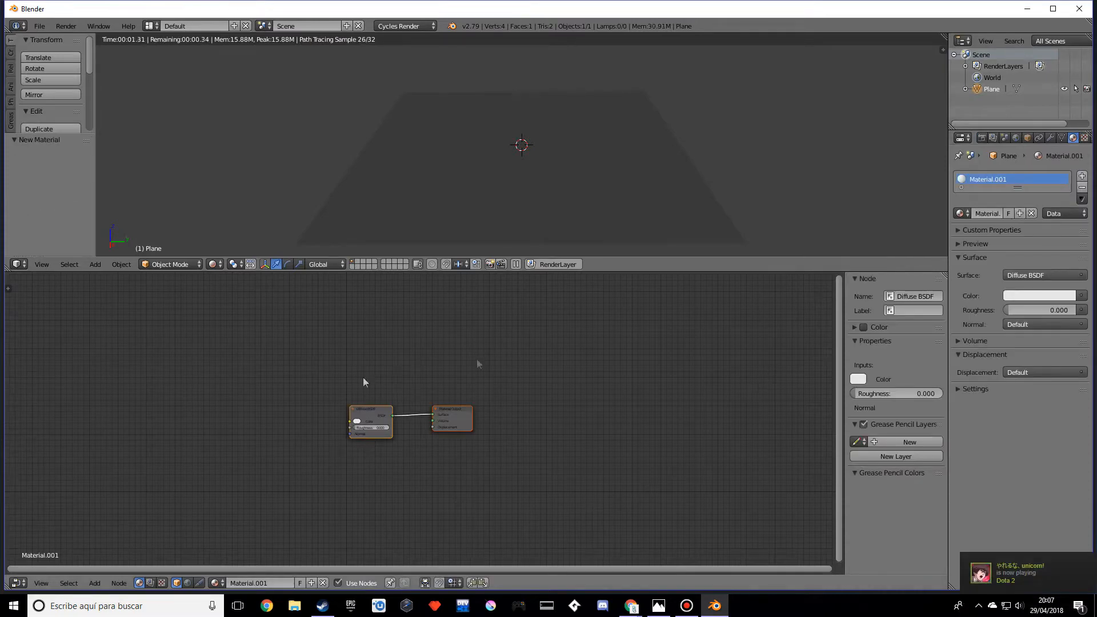
# - Rearrange the Diffuse BSDF and Material Output nodes so they sit side by side with a gap between them
pyautogui.scroll(1, 377, 457)
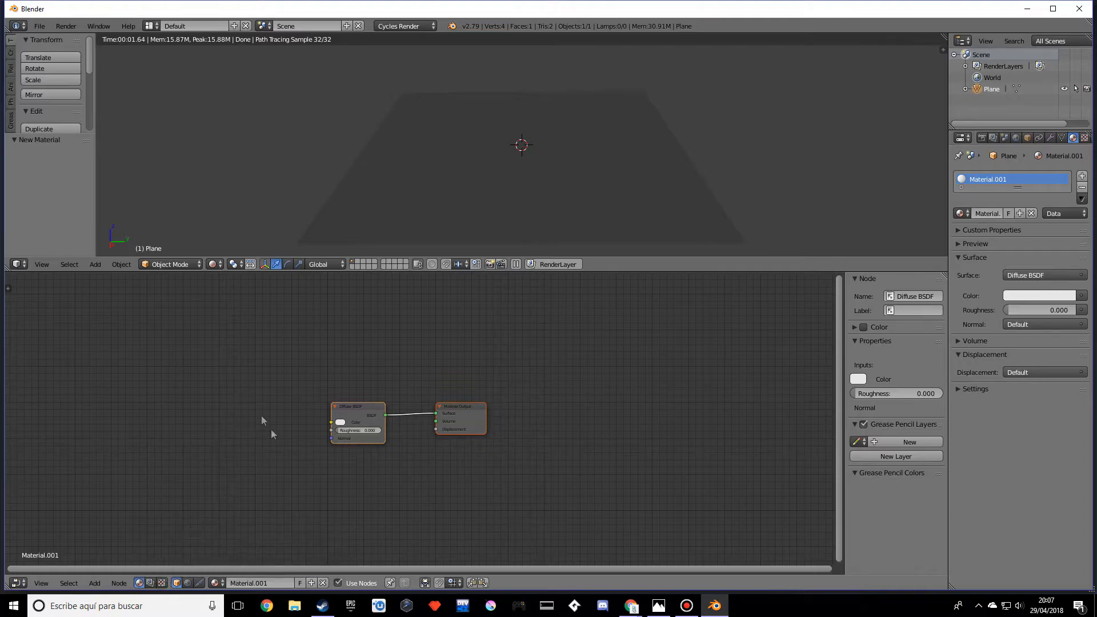
pyautogui.scroll(1, 310, 411)
pyautogui.moveTo(324, 409); pyautogui.dragTo(313, 396)
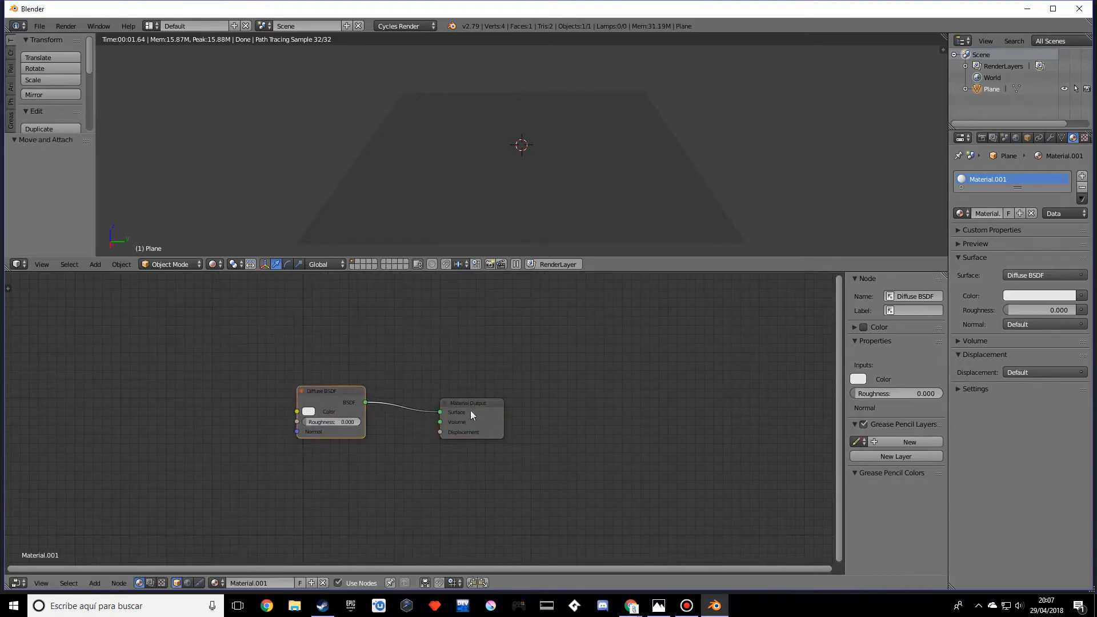
pyautogui.moveTo(474, 409); pyautogui.dragTo(478, 403)
pyautogui.scroll(3, 396, 455)
pyautogui.moveTo(304, 380); pyautogui.dragTo(317, 380)
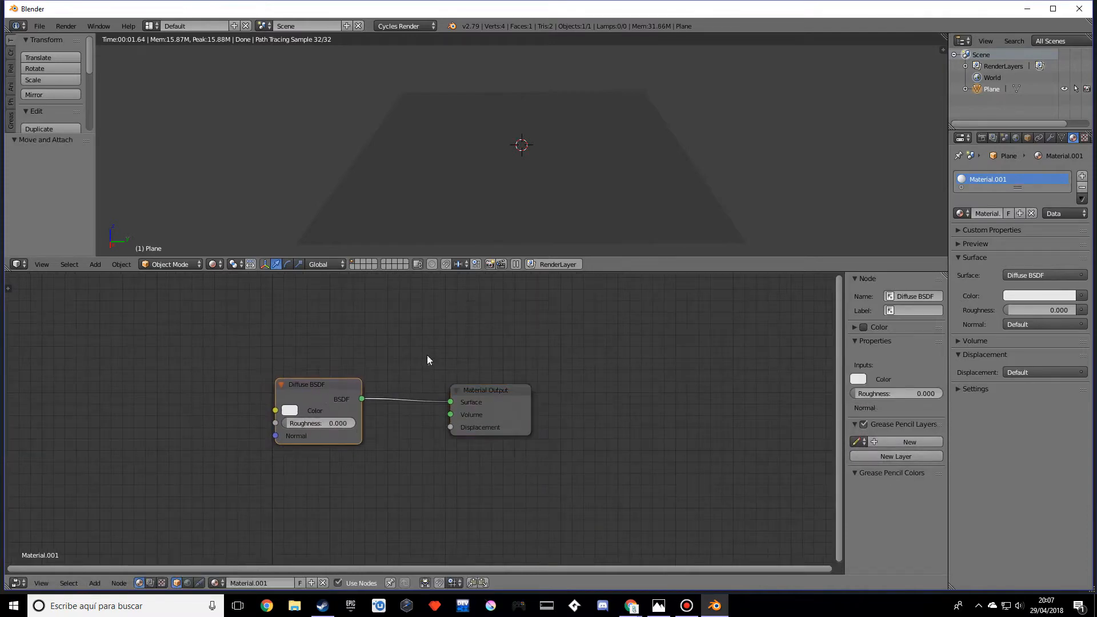
pyautogui.press('g')
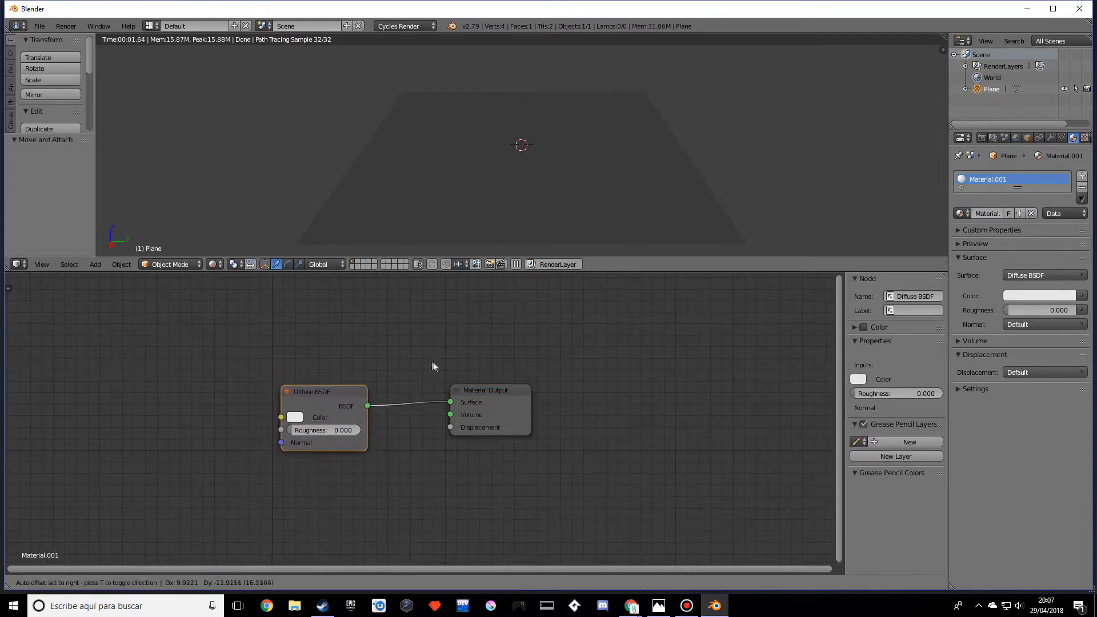
pyautogui.click(425, 359)
pyautogui.click(508, 393)
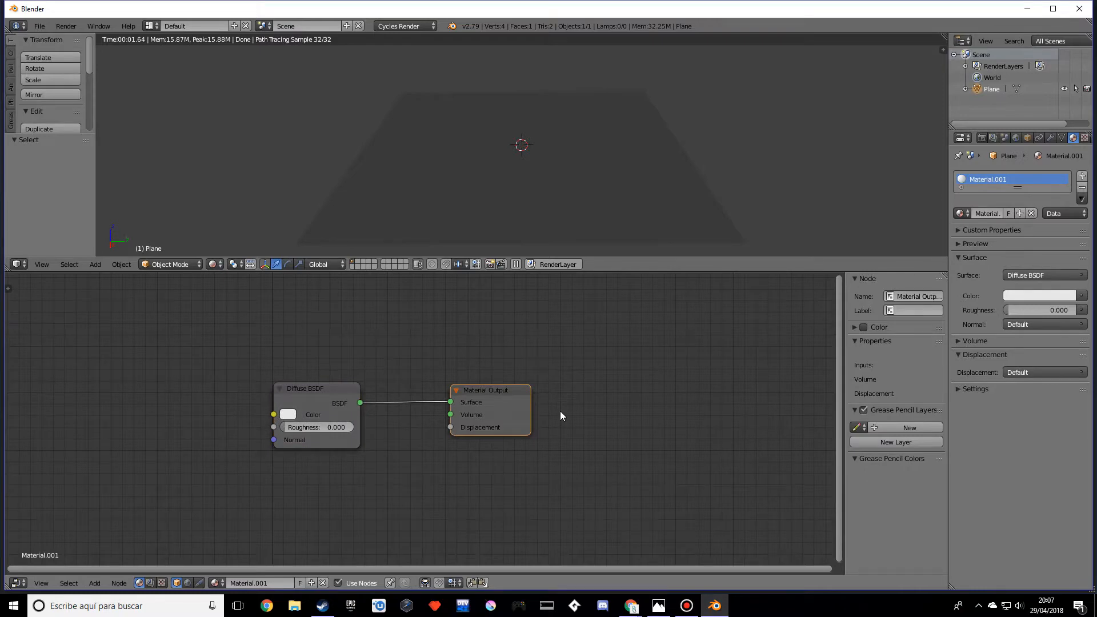
pyautogui.moveTo(303, 398); pyautogui.dragTo(301, 389)
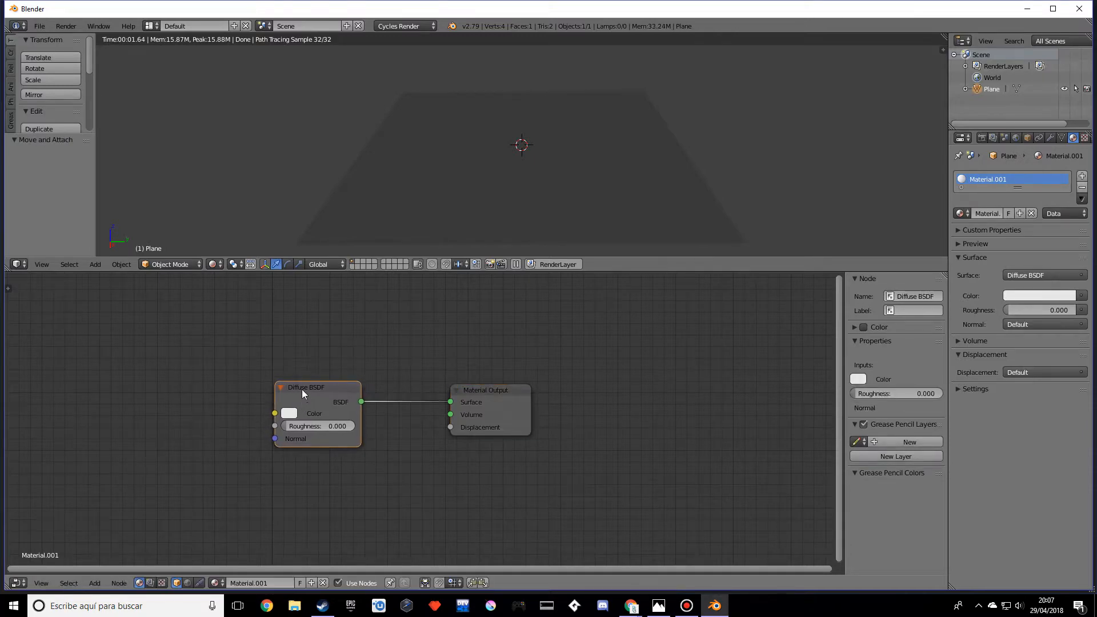
# - Try out red and yellow as the Diffuse BSDF node's color
pyautogui.click(286, 416)
pyautogui.click(332, 320)
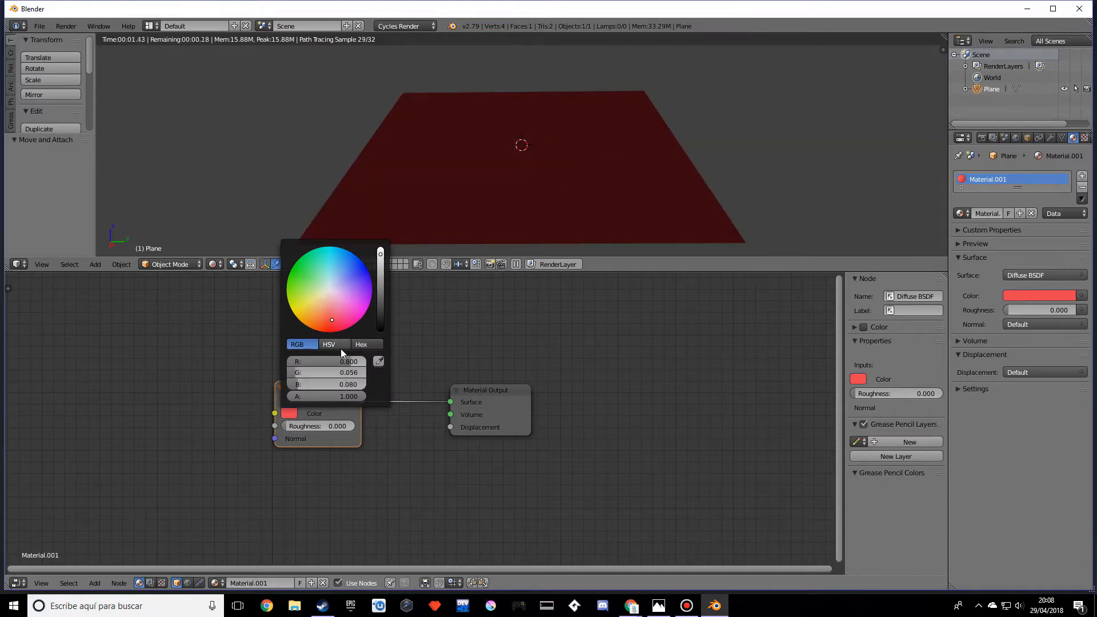
pyautogui.click(298, 408)
pyautogui.moveTo(365, 283); pyautogui.dragTo(302, 305)
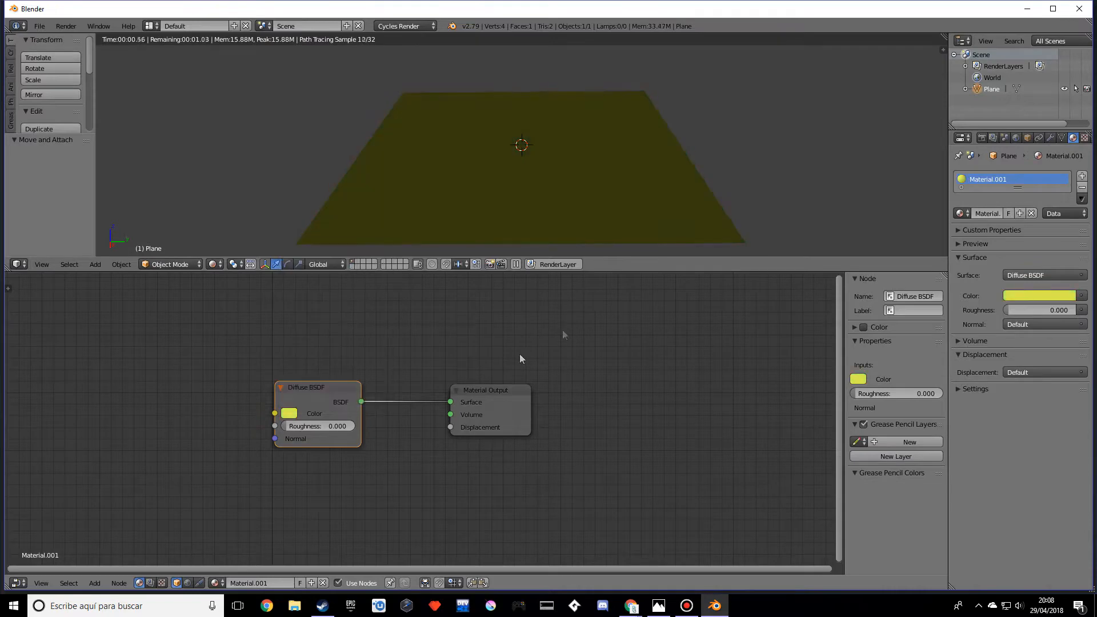
# - Add an Image Texture node and place it to the left of the Diffuse BSDF node
pyautogui.moveTo(387, 481)
pyautogui.mouseDown(button='middle')
pyautogui.moveTo(418, 514)
pyautogui.moveTo(391, 488)
pyautogui.mouseUp(button='middle')
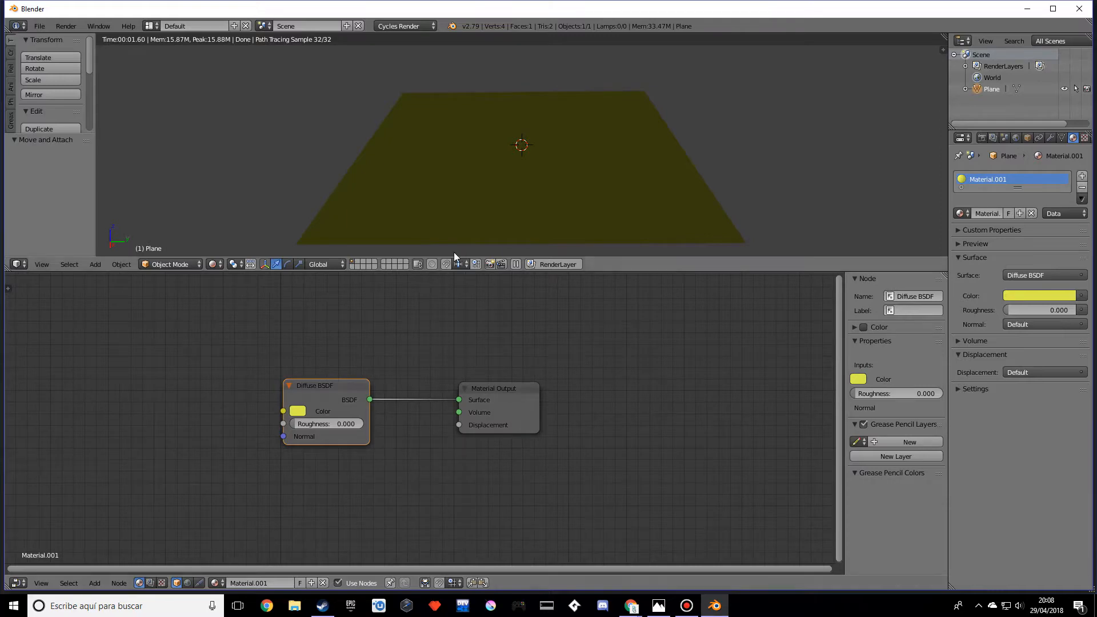
pyautogui.moveTo(379, 421); pyautogui.dragTo(443, 395, button='middle')
pyautogui.scroll(2, 488, 454)
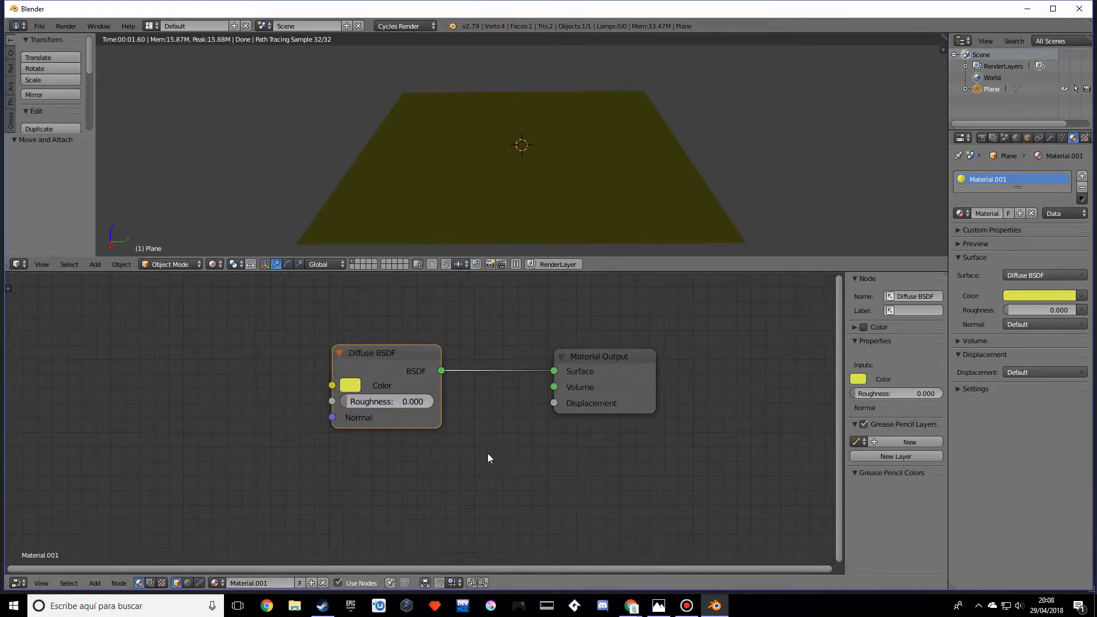
pyautogui.moveTo(488, 453); pyautogui.dragTo(522, 460, button='middle')
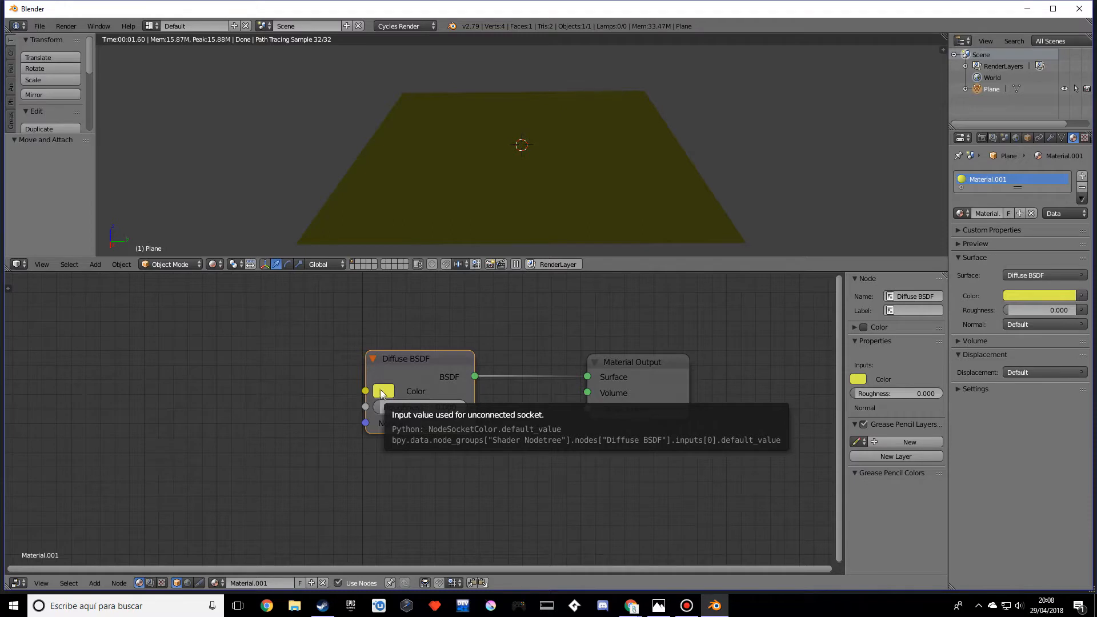
pyautogui.moveTo(231, 378); pyautogui.dragTo(266, 402, button='middle')
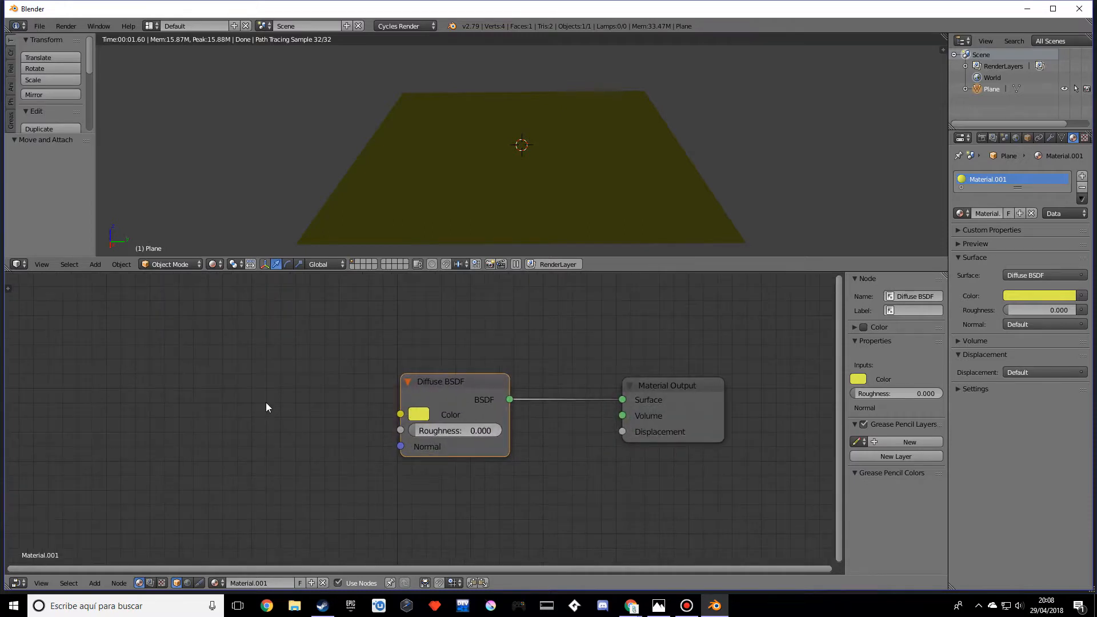
pyautogui.hotkey('shift', 'a')
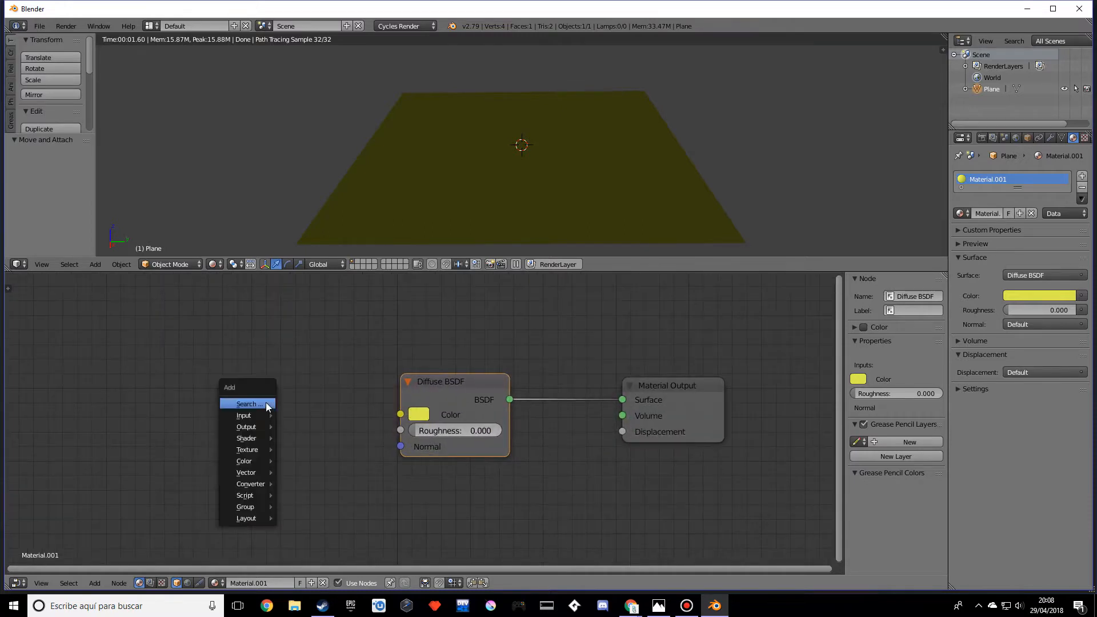
pyautogui.moveTo(256, 438)
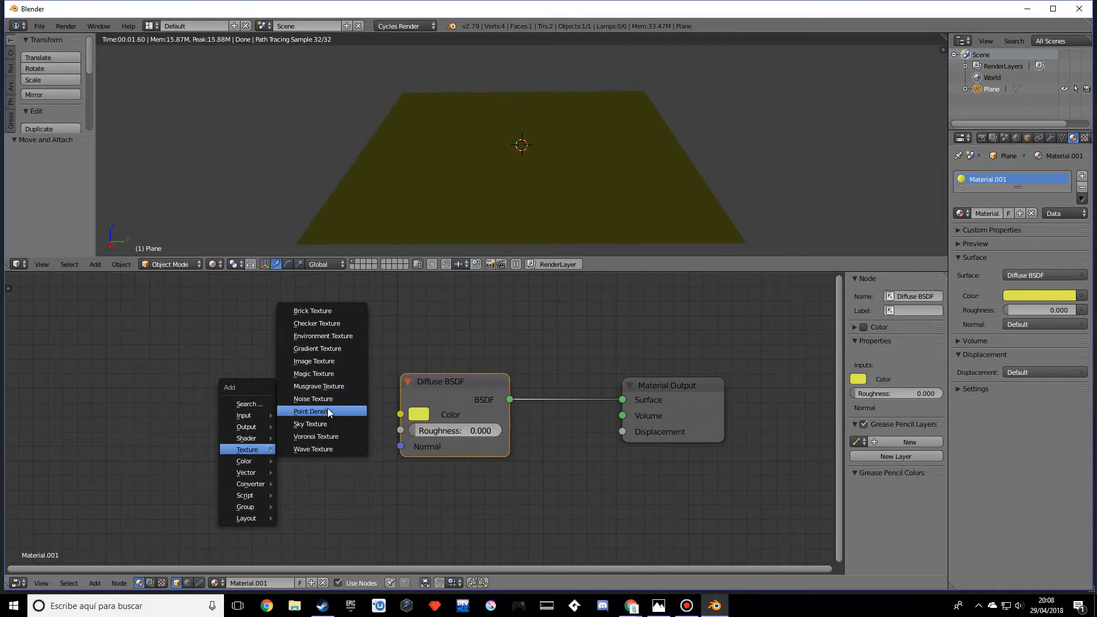
pyautogui.click(328, 362)
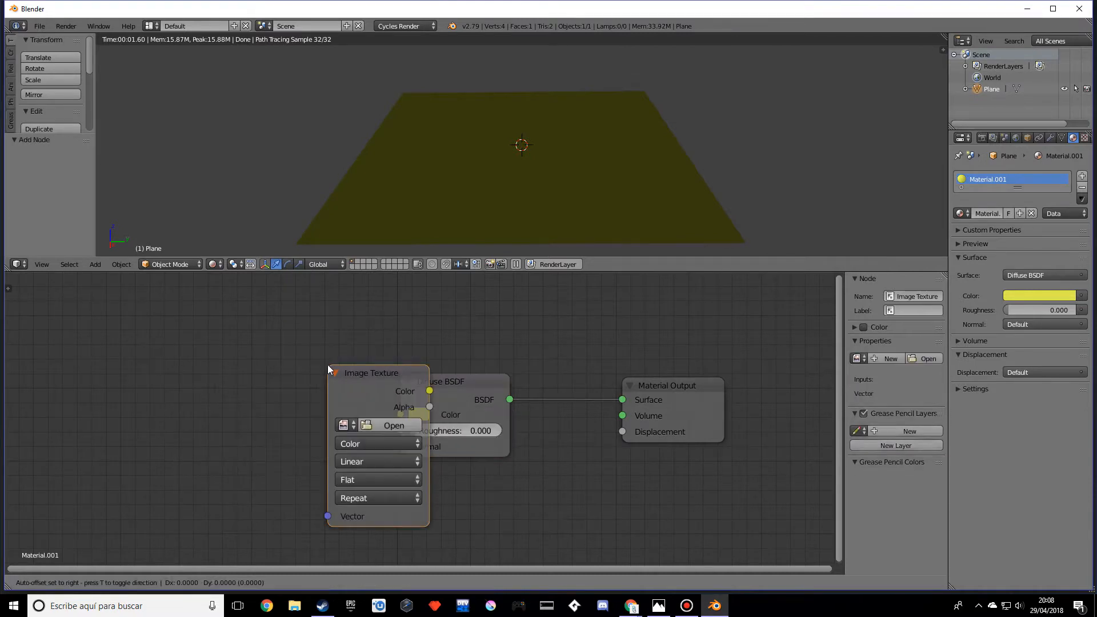
pyautogui.click(246, 351)
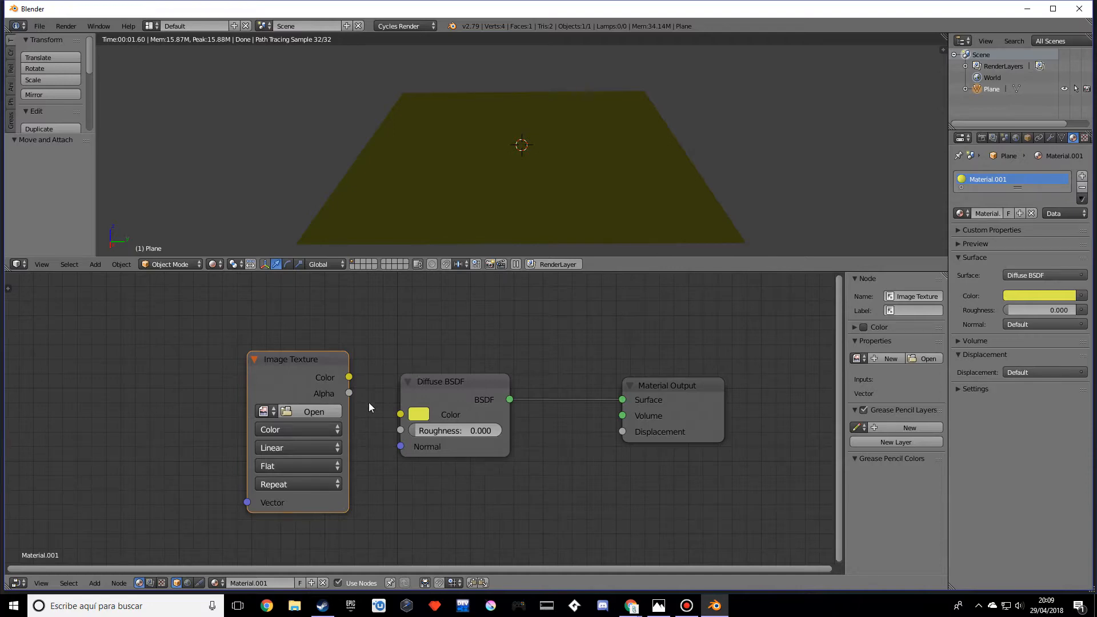
# - Load TexturesCom_SoilBeach0131_1_seamless_S.jpg from the Desktop into the Image Texture node and connect its Color output to the Diffuse BSDF Color input
pyautogui.click(309, 411)
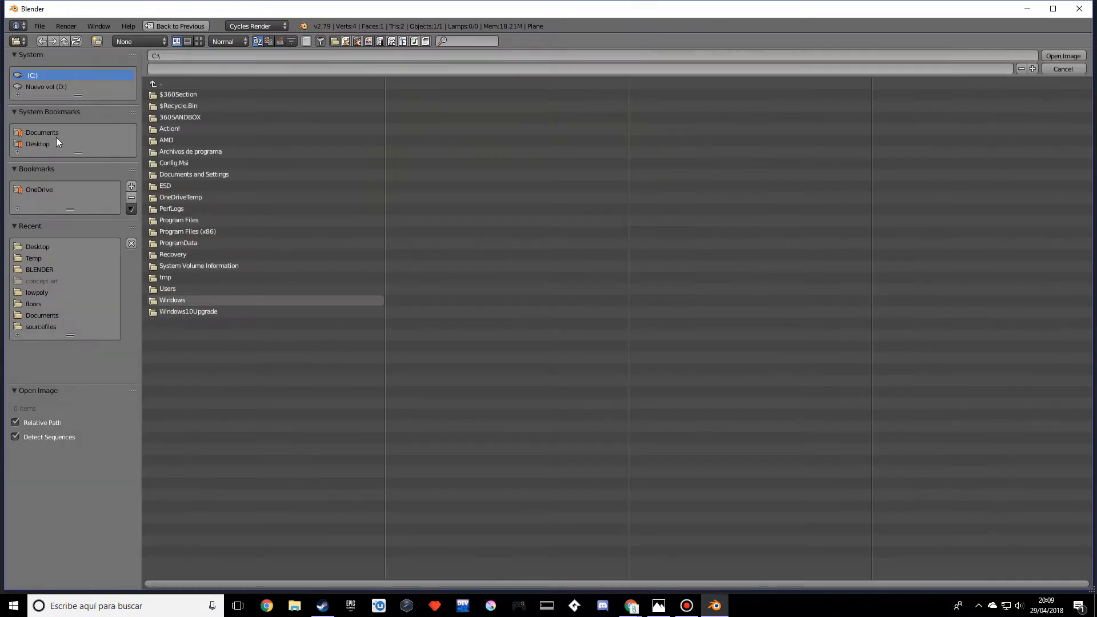
pyautogui.click(38, 143)
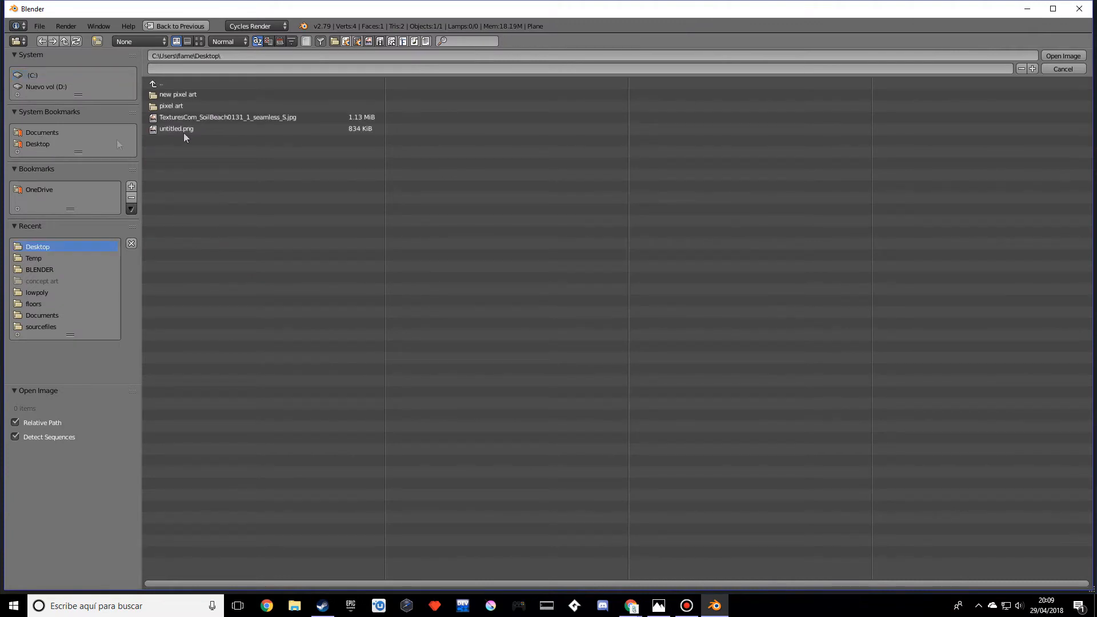
pyautogui.click(200, 130)
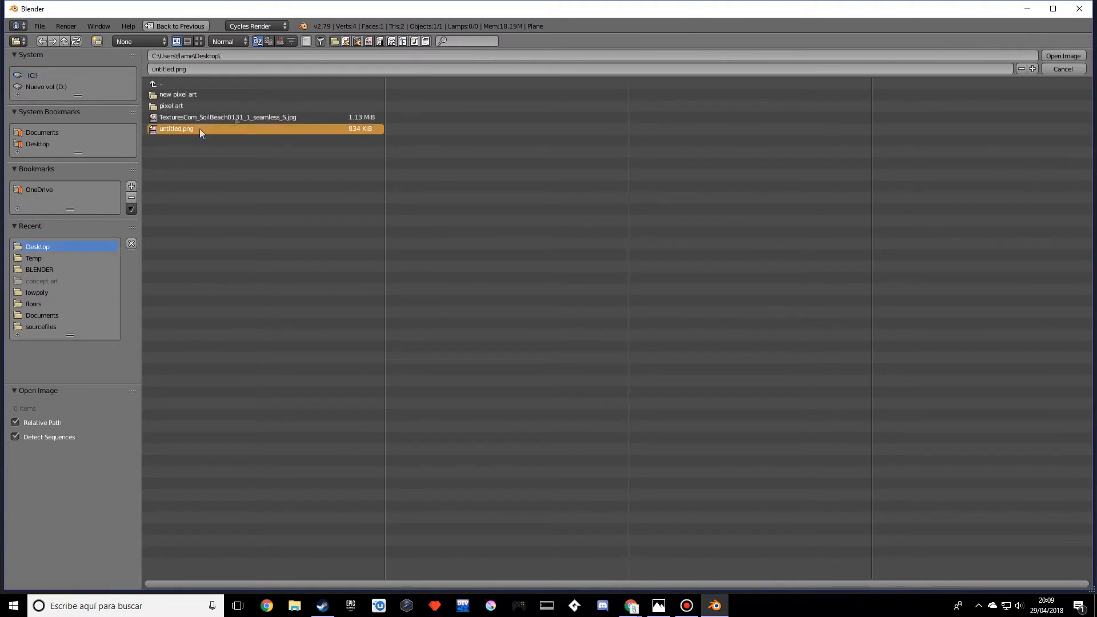
pyautogui.click(280, 117)
pyautogui.click(198, 41)
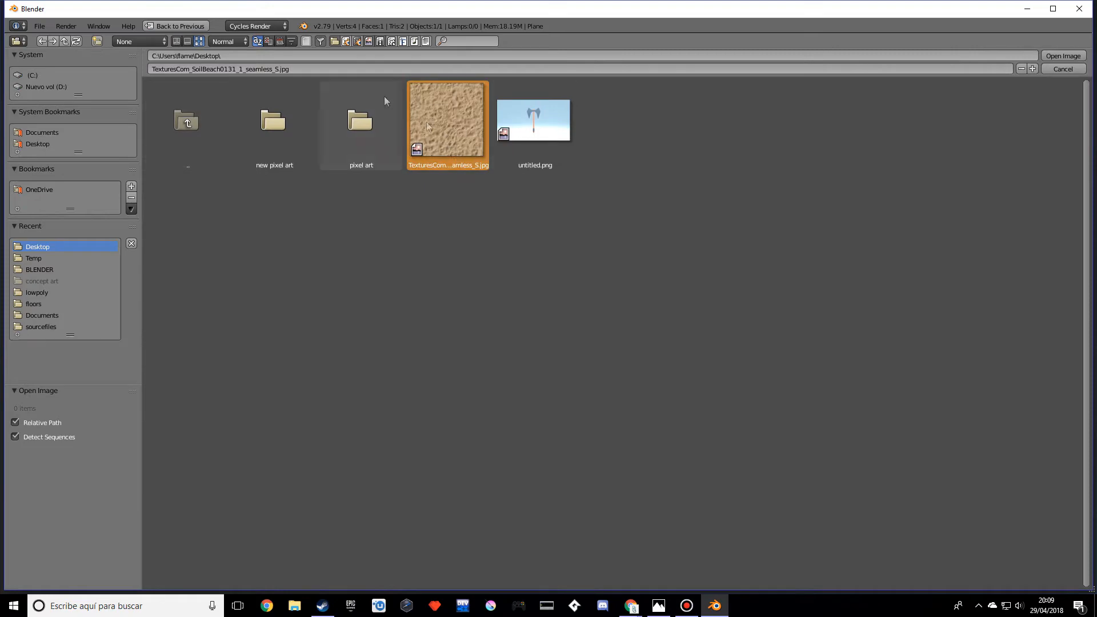
pyautogui.click(1062, 55)
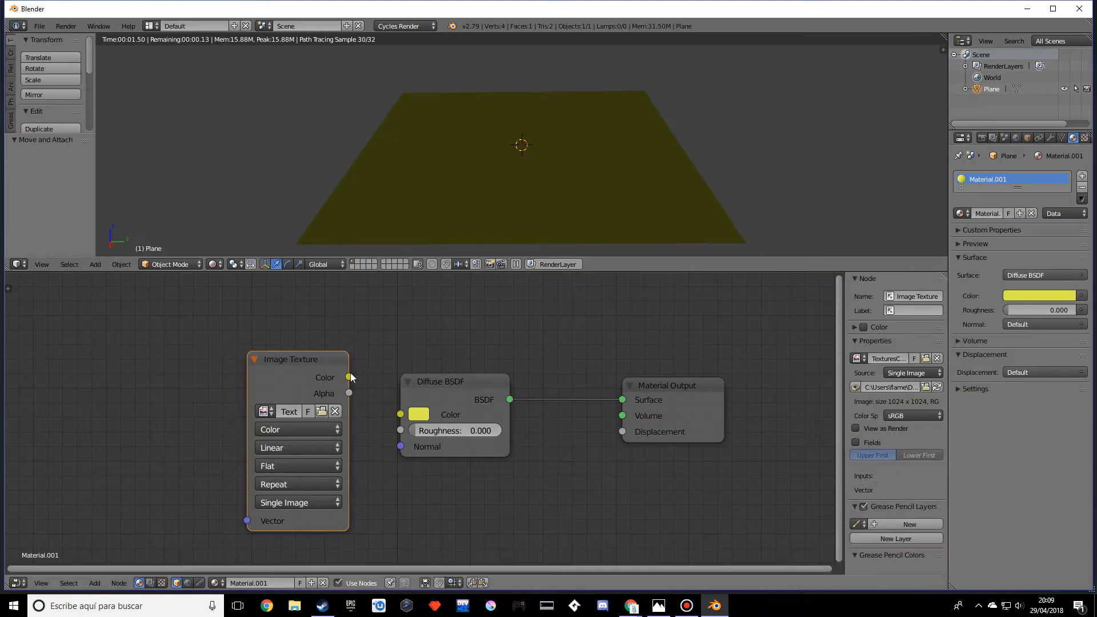
pyautogui.moveTo(349, 378); pyautogui.dragTo(402, 416)
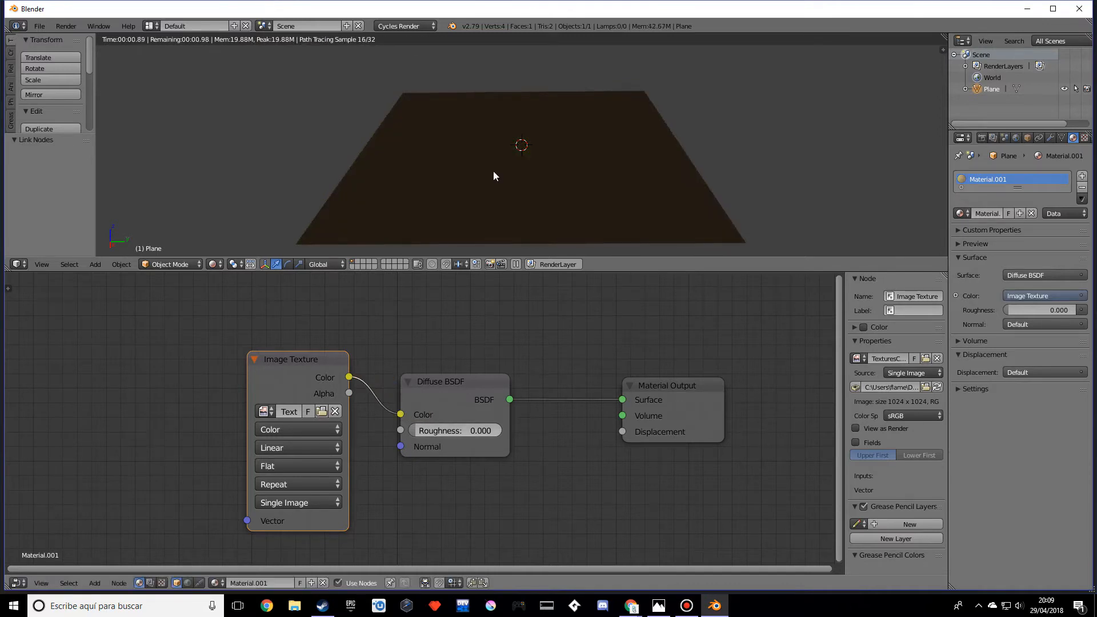
# - Move the Image Texture node to just left of the Diffuse BSDF node, slightly higher than it
pyautogui.moveTo(471, 207)
pyautogui.mouseDown(button='middle')
pyautogui.moveTo(465, 242)
pyautogui.moveTo(469, 209)
pyautogui.mouseUp(button='middle')
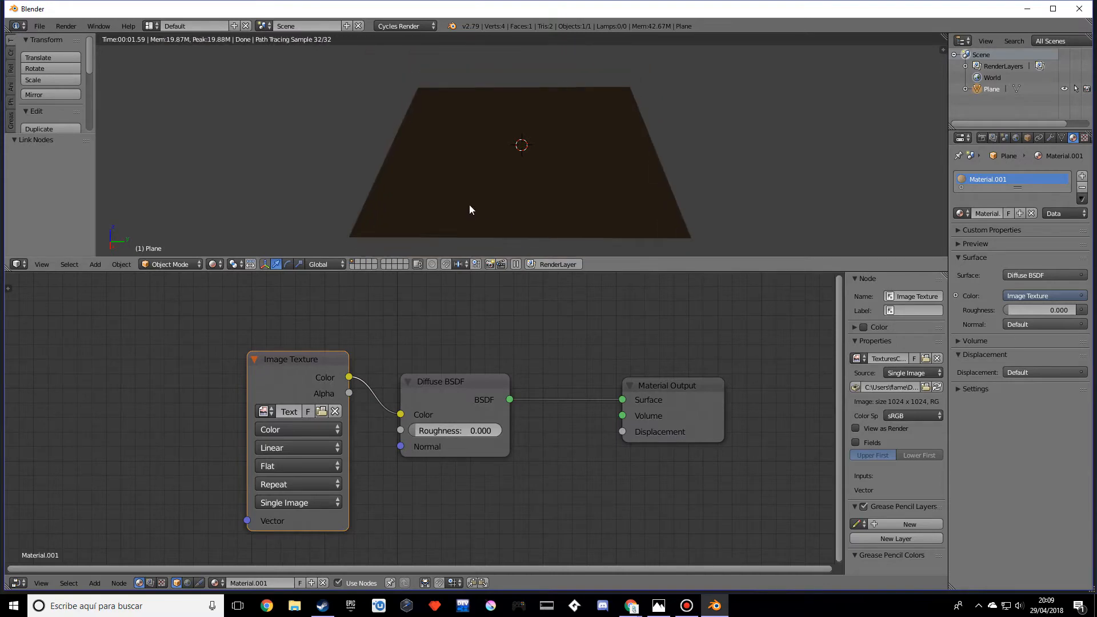
pyautogui.moveTo(430, 307); pyautogui.dragTo(480, 306, button='middle')
pyautogui.scroll(-1, 459, 318)
pyautogui.scroll(-1, 457, 343)
pyautogui.press('g')
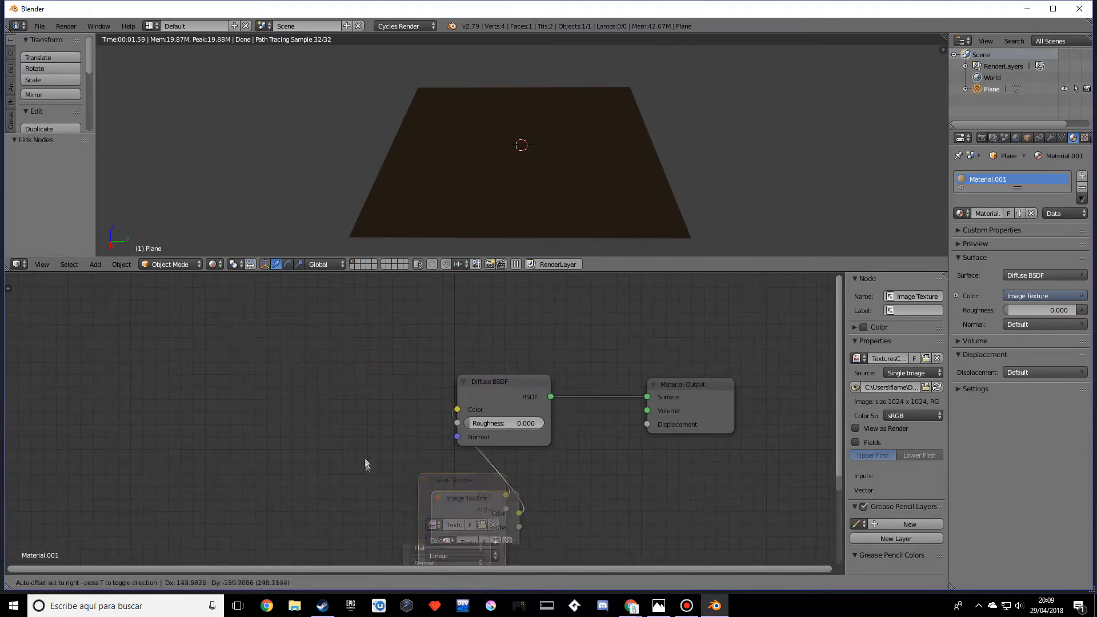
pyautogui.click(269, 306)
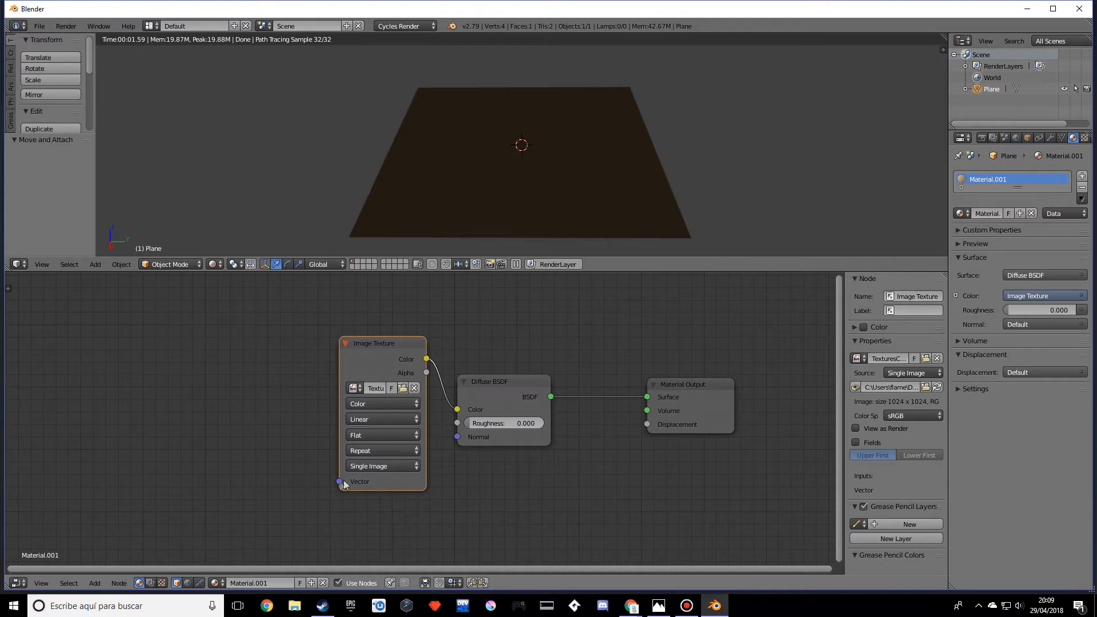
# - Add a Texture Coordinate node left of the Image Texture node and connect its Generated output to the Image Texture Vector input
pyautogui.moveTo(341, 482); pyautogui.dragTo(227, 445)
pyautogui.moveTo(174, 411); pyautogui.dragTo(214, 387, button='middle')
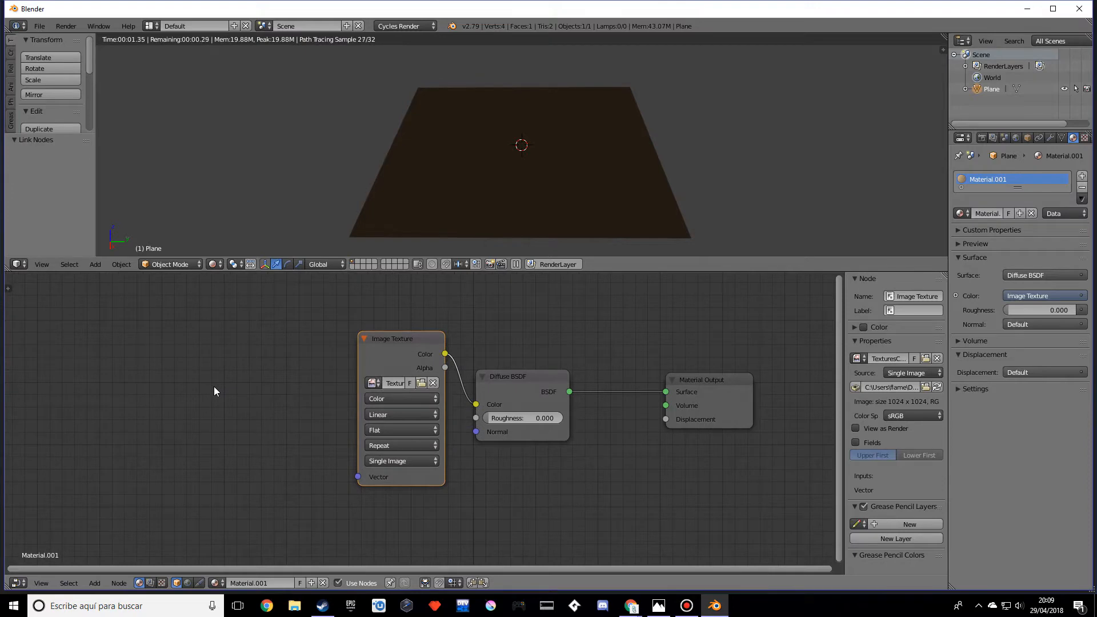
pyautogui.hotkey('shift', 'a')
pyautogui.moveTo(215, 389)
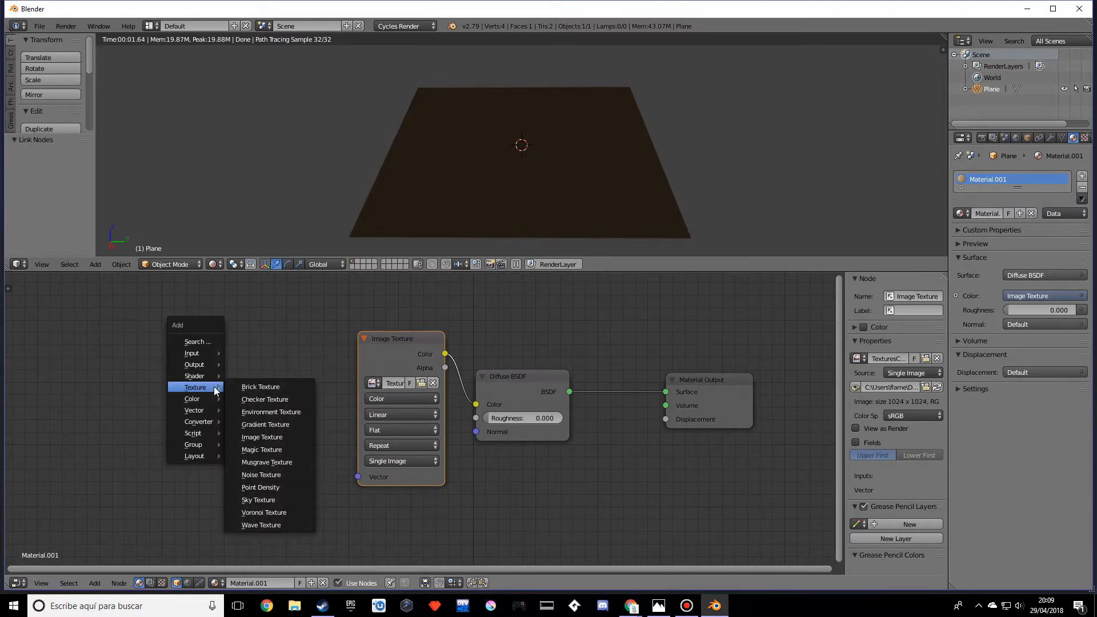
pyautogui.click(199, 342)
pyautogui.write('coor')
pyautogui.press('Return')
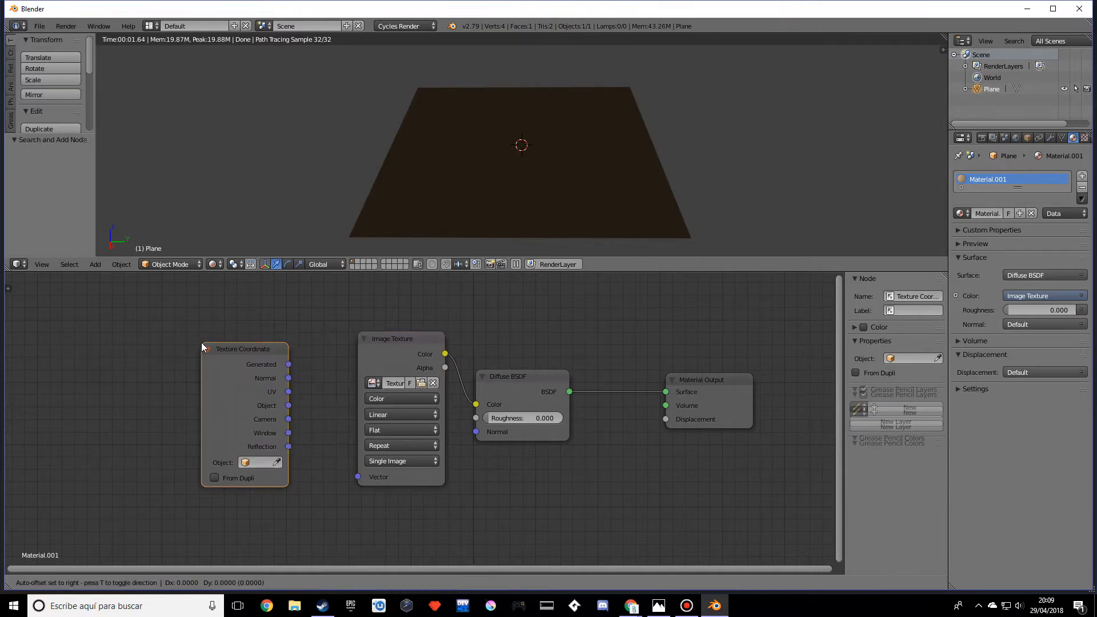
pyautogui.click(88, 327)
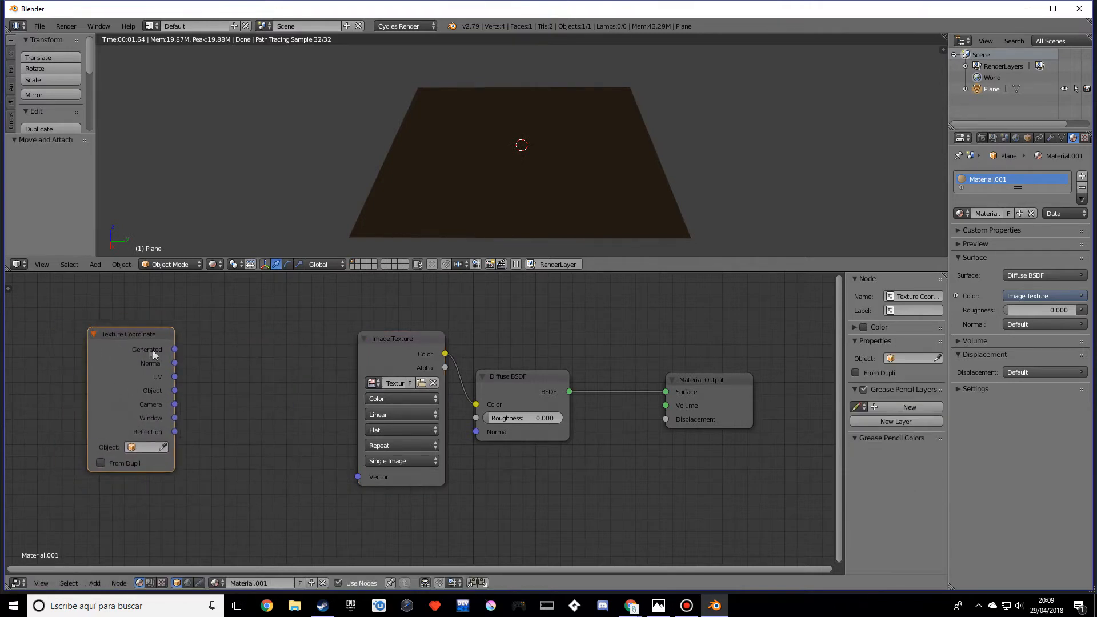
pyautogui.moveTo(174, 349); pyautogui.dragTo(365, 479)
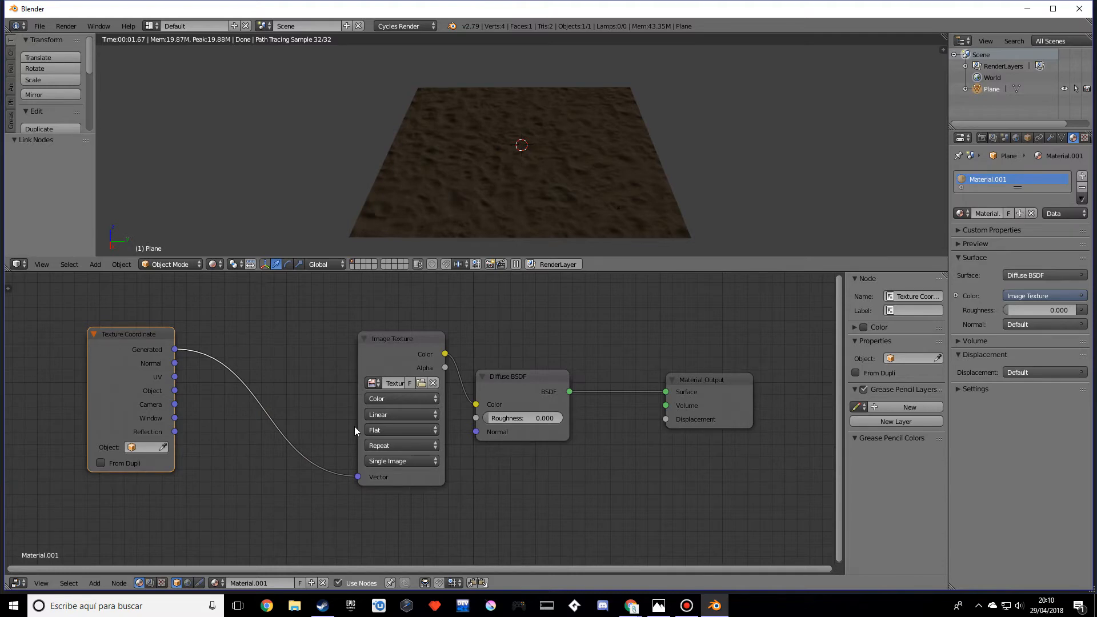
# - Insert a Mapping node into the link between the Texture Coordinate and Image Texture nodes
pyautogui.moveTo(234, 349); pyautogui.dragTo(256, 360, button='middle')
pyautogui.hotkey('shift', 'a')
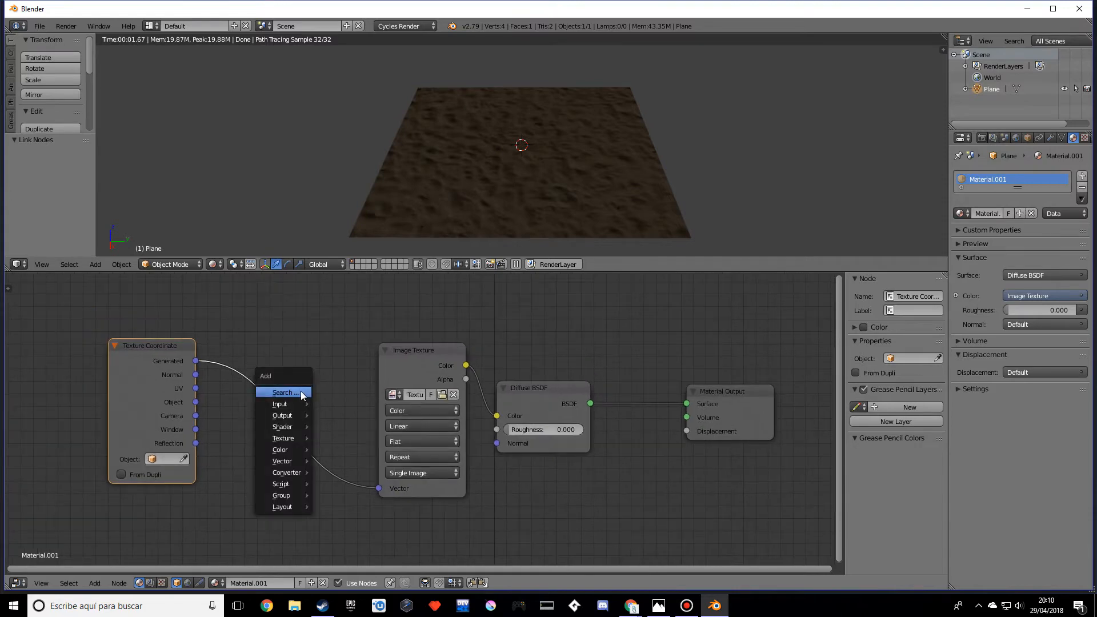
pyautogui.click(300, 391)
pyautogui.write('mapp')
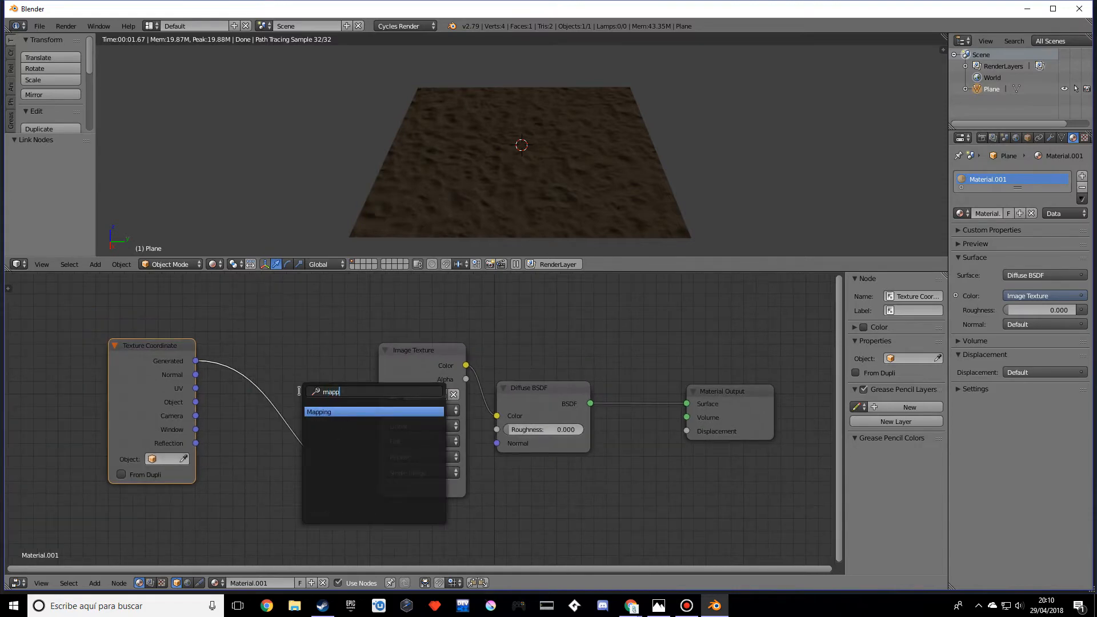
pyautogui.press('Return')
pyautogui.click(246, 331)
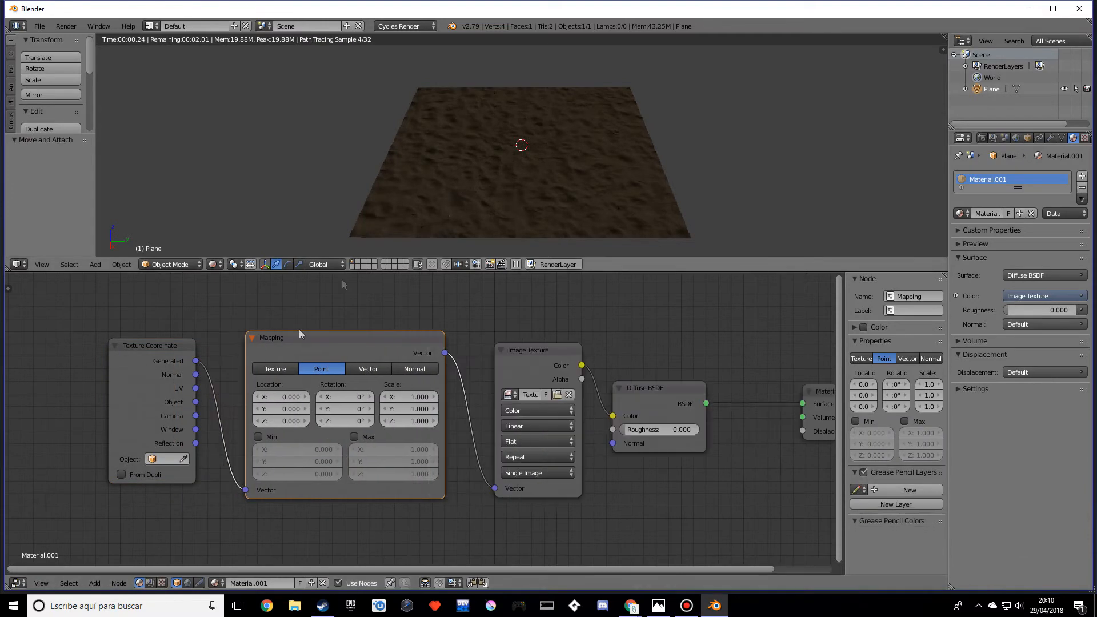
# - Set the Mapping node's scale to 2 on X, Y and Z and inspect the plane
pyautogui.click(408, 396)
pyautogui.write('2')
pyautogui.press('Return')
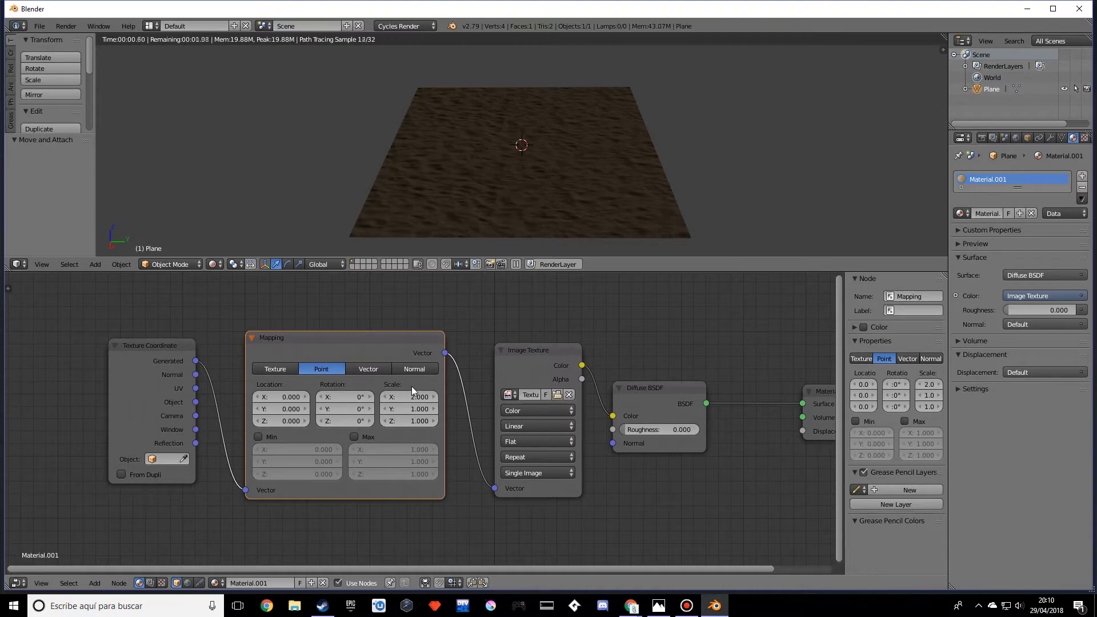
pyautogui.click(407, 409)
pyautogui.write('2')
pyautogui.press('Return')
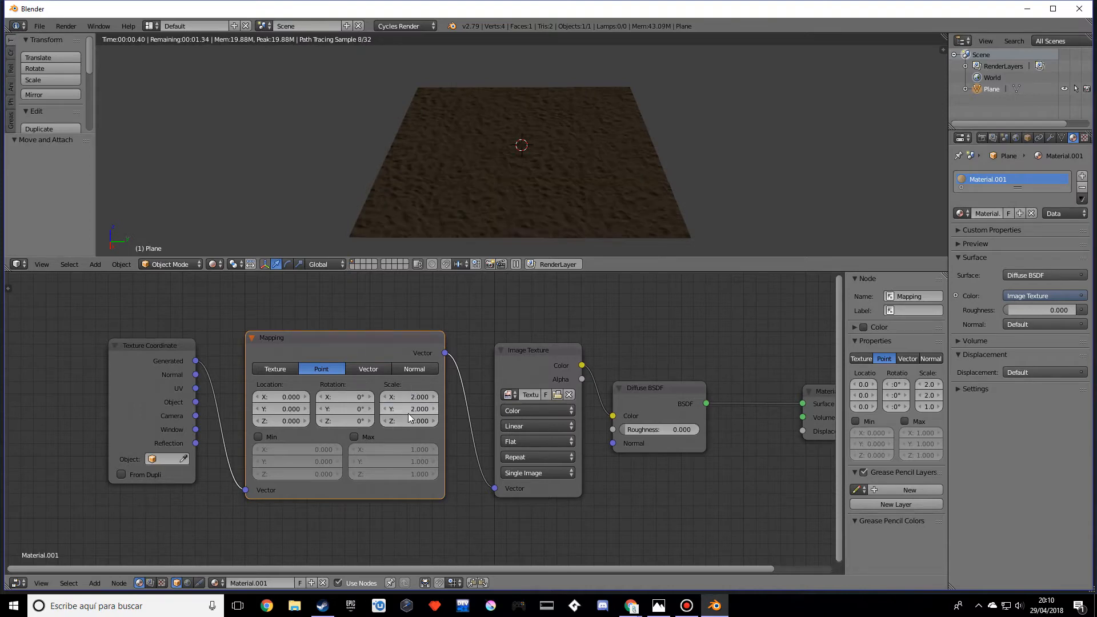
pyautogui.click(406, 421)
pyautogui.write('2')
pyautogui.press('Return')
pyautogui.scroll(3, 639, 231)
pyautogui.moveTo(640, 231); pyautogui.dragTo(644, 150, button='middle')
# - Move the Diffuse BSDF node slightly up between the Image Texture and Material Output nodes
pyautogui.moveTo(709, 481); pyautogui.dragTo(622, 498, button='middle')
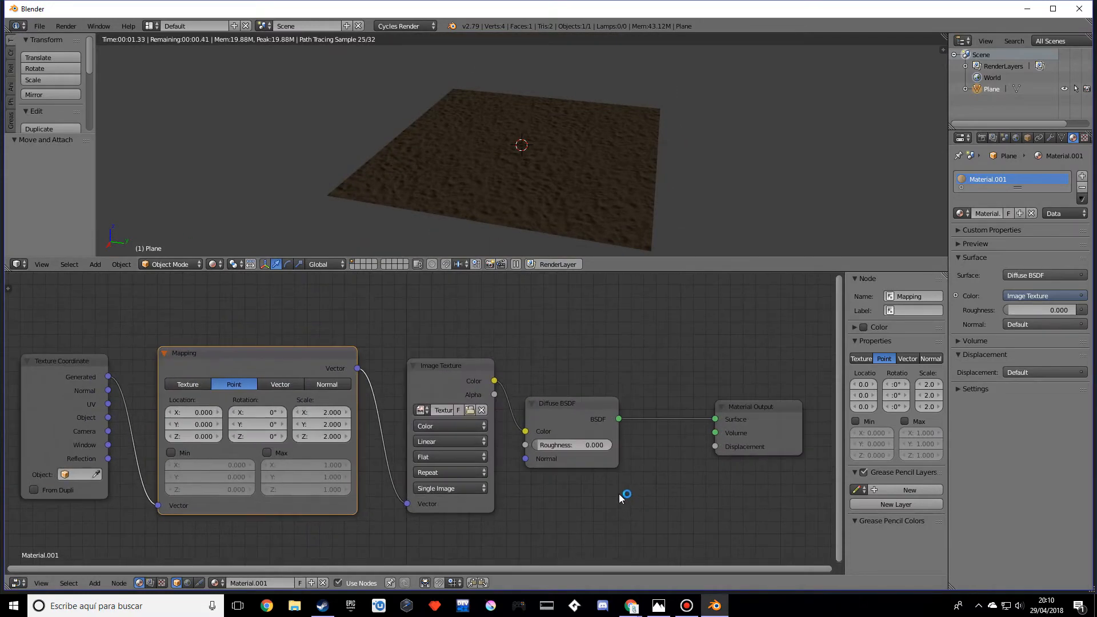
pyautogui.scroll(-1, 622, 498)
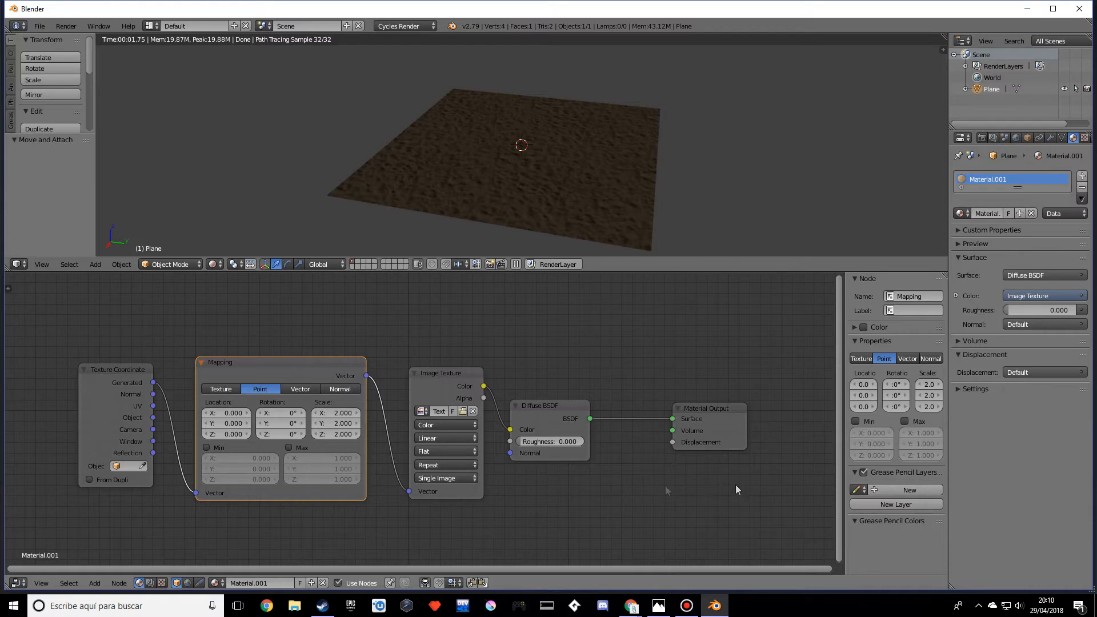
pyautogui.moveTo(628, 493); pyautogui.dragTo(621, 478, button='middle')
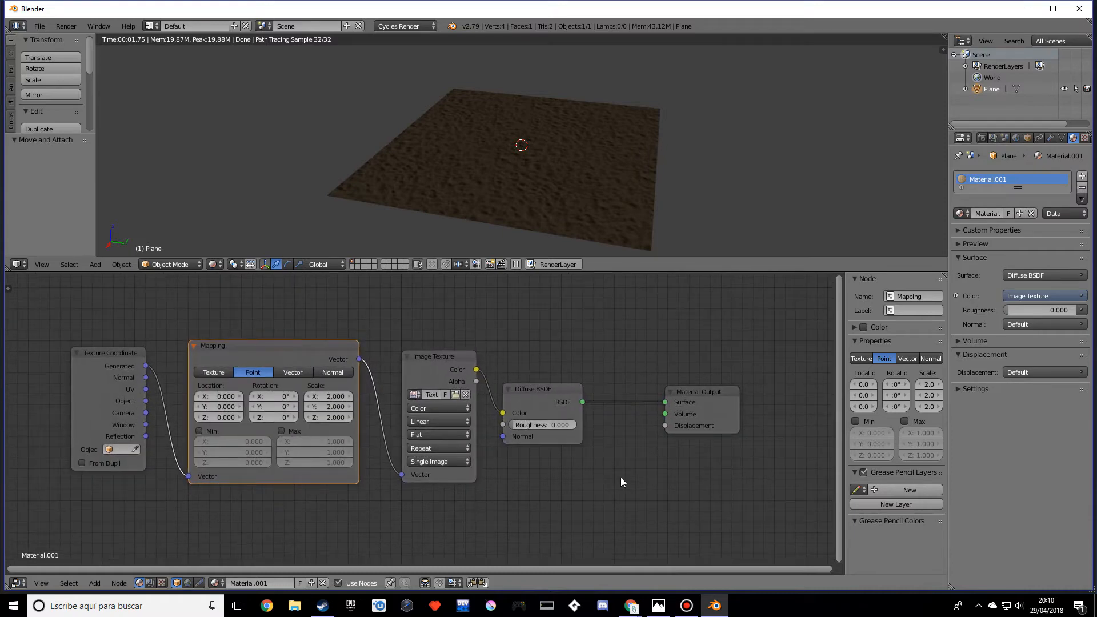
pyautogui.moveTo(544, 402); pyautogui.dragTo(547, 385)
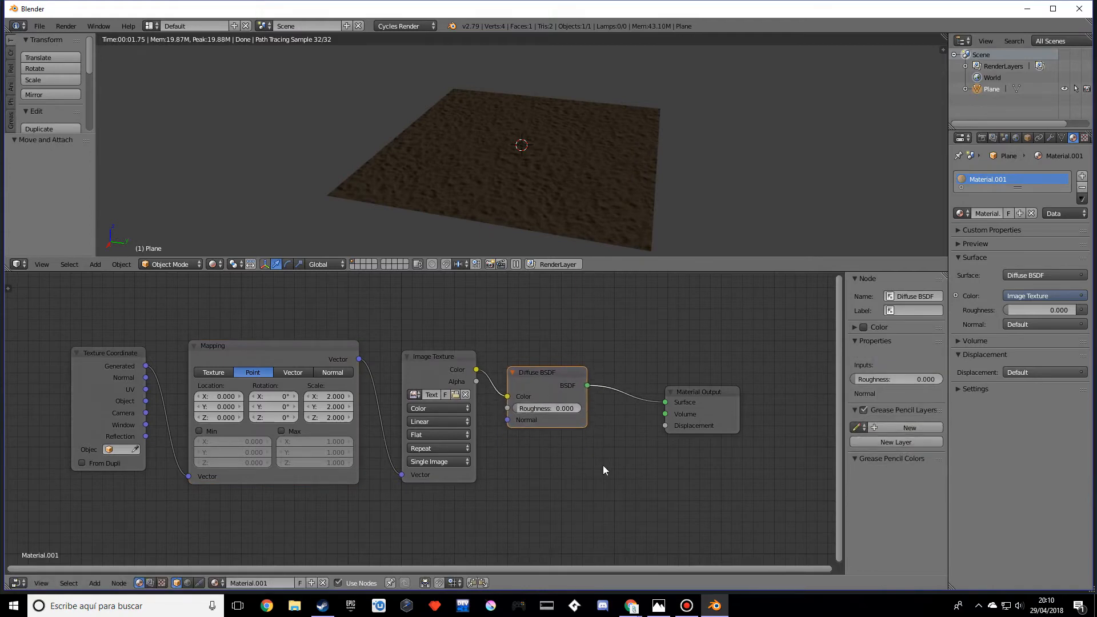
# - Try out a Principled BSDF node below the Diffuse BSDF node and delete it
pyautogui.moveTo(603, 467); pyautogui.dragTo(598, 415, button='middle')
pyautogui.hotkey('shift', 'a')
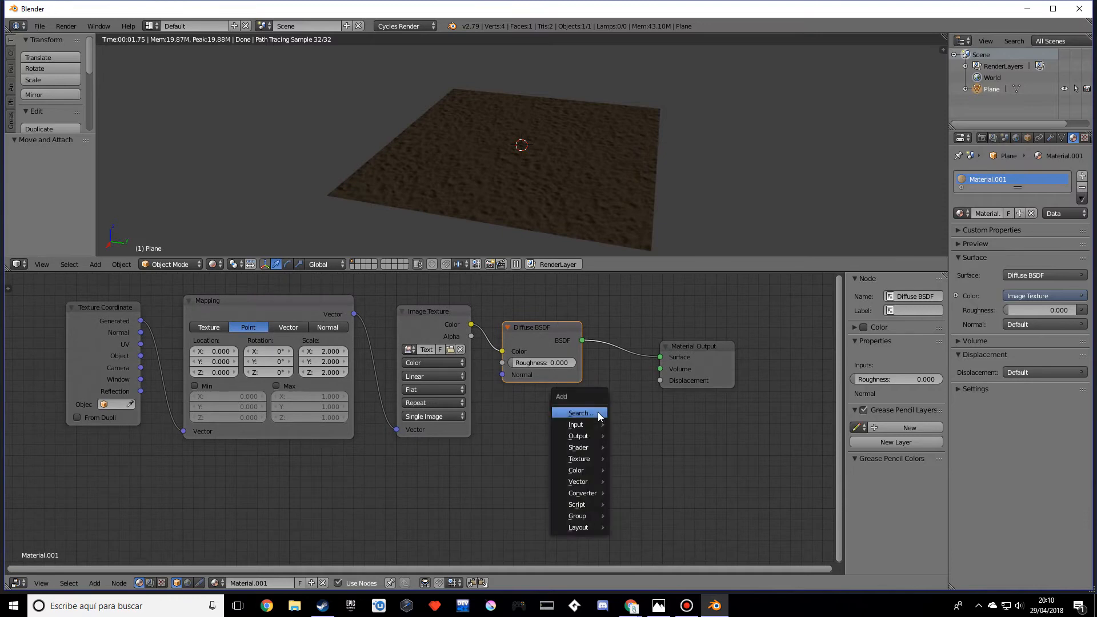
pyautogui.moveTo(606, 447)
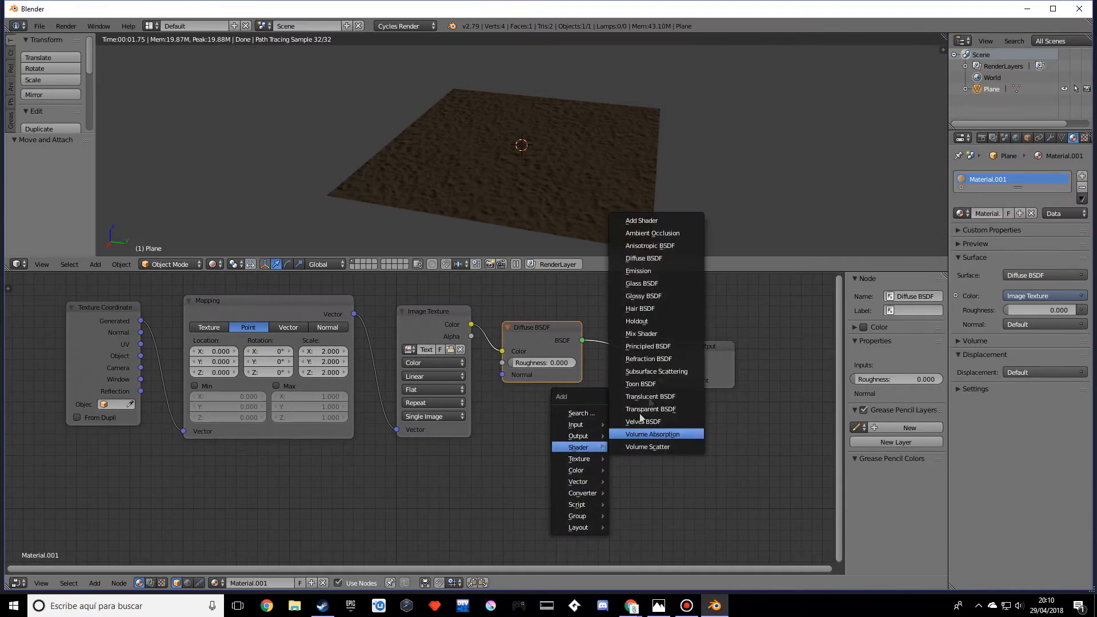
pyautogui.click(648, 346)
pyautogui.click(567, 405)
pyautogui.scroll(-2, 701, 455)
pyautogui.moveTo(707, 497); pyautogui.dragTo(686, 420, button='middle')
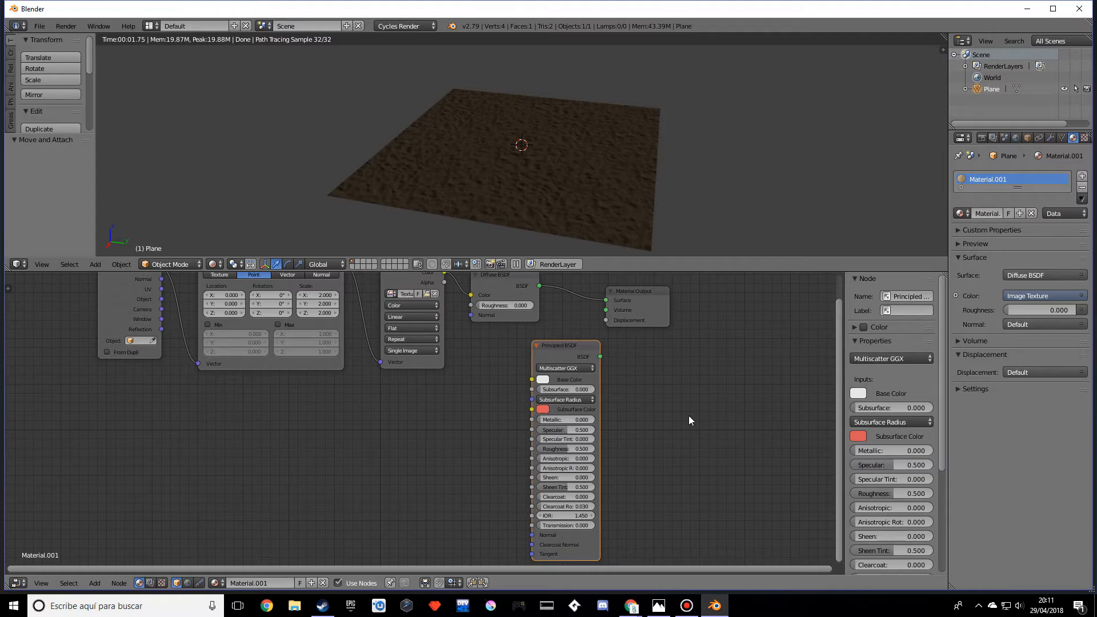
pyautogui.press('x')
pyautogui.keyDown('shift'); pyautogui.scroll(2, 654, 453); pyautogui.keyUp('shift')
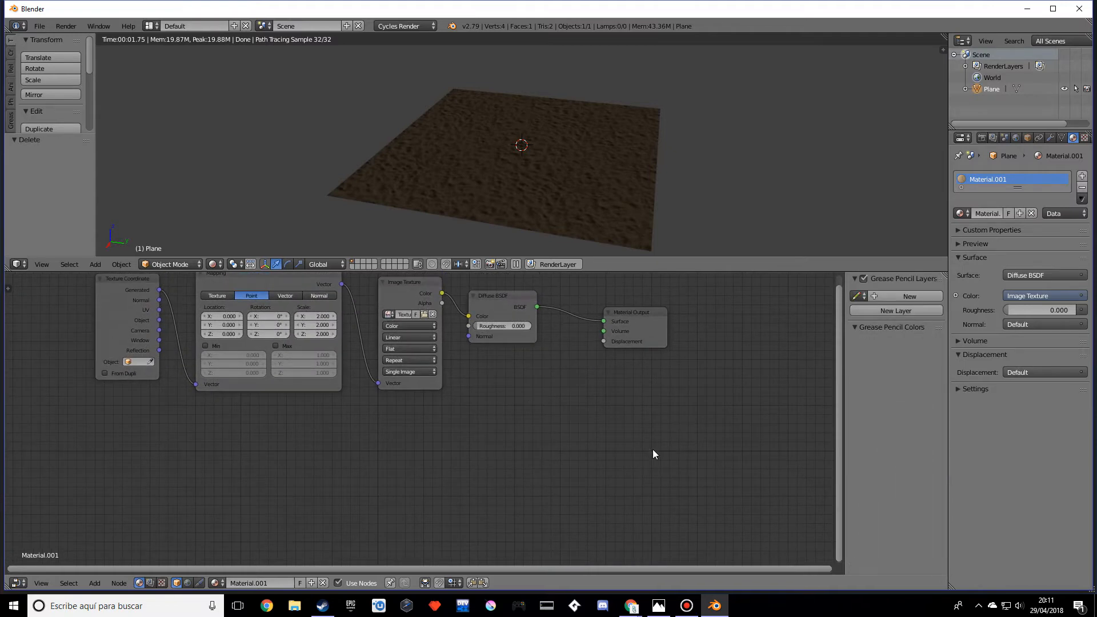
# - Add a Glossy BSDF node and place it directly above the Diffuse BSDF node
pyautogui.moveTo(539, 402); pyautogui.dragTo(548, 423, button='middle')
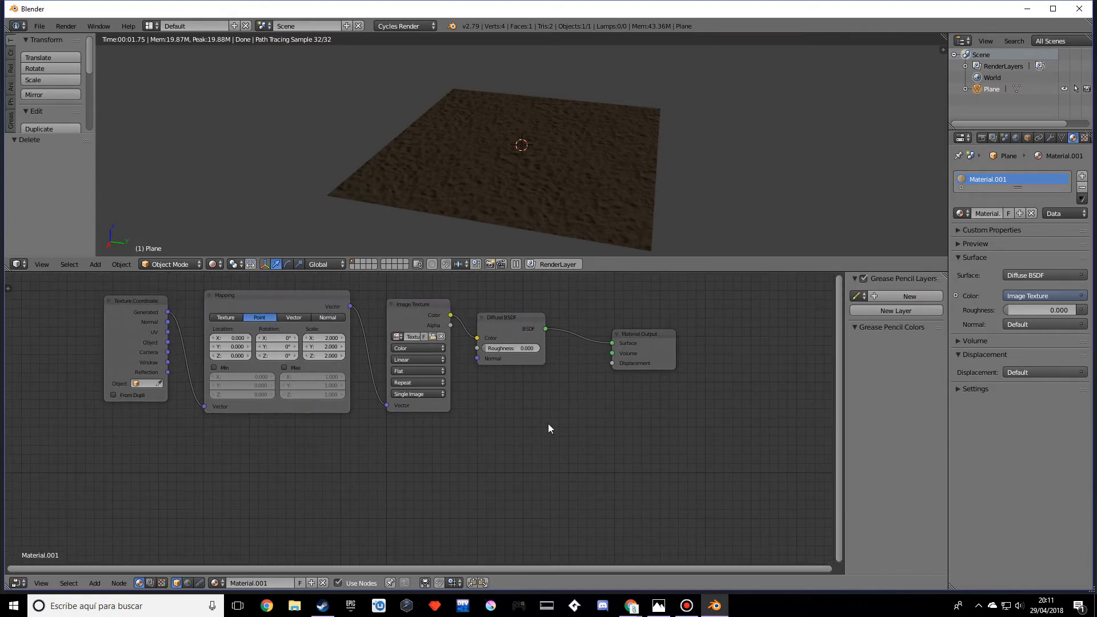
pyautogui.hotkey('shift', 'a')
pyautogui.moveTo(548, 424)
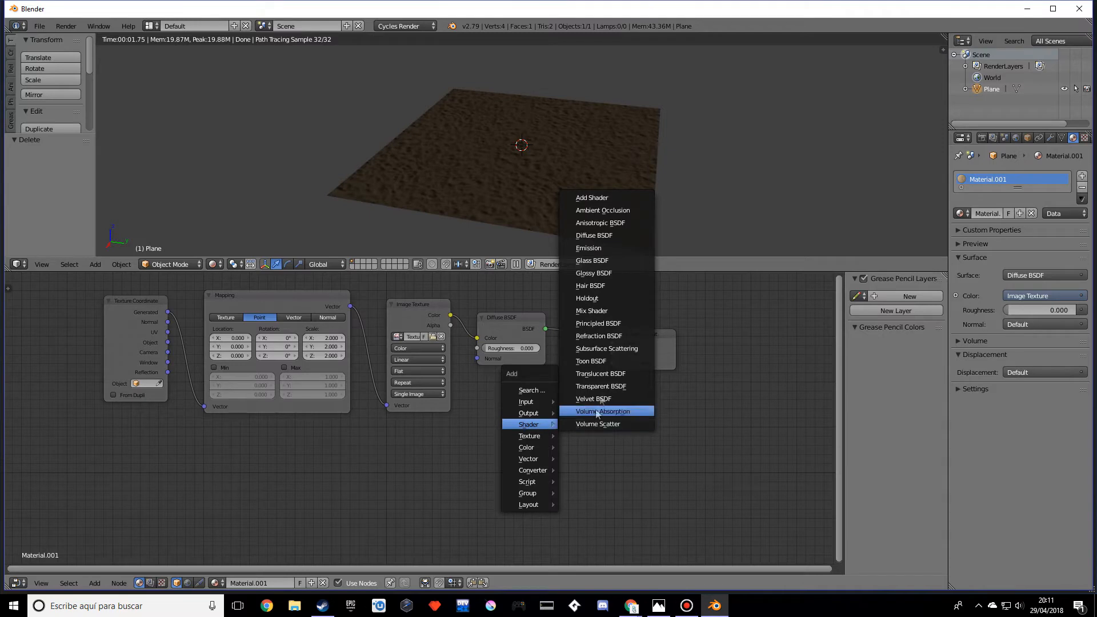
pyautogui.click(601, 273)
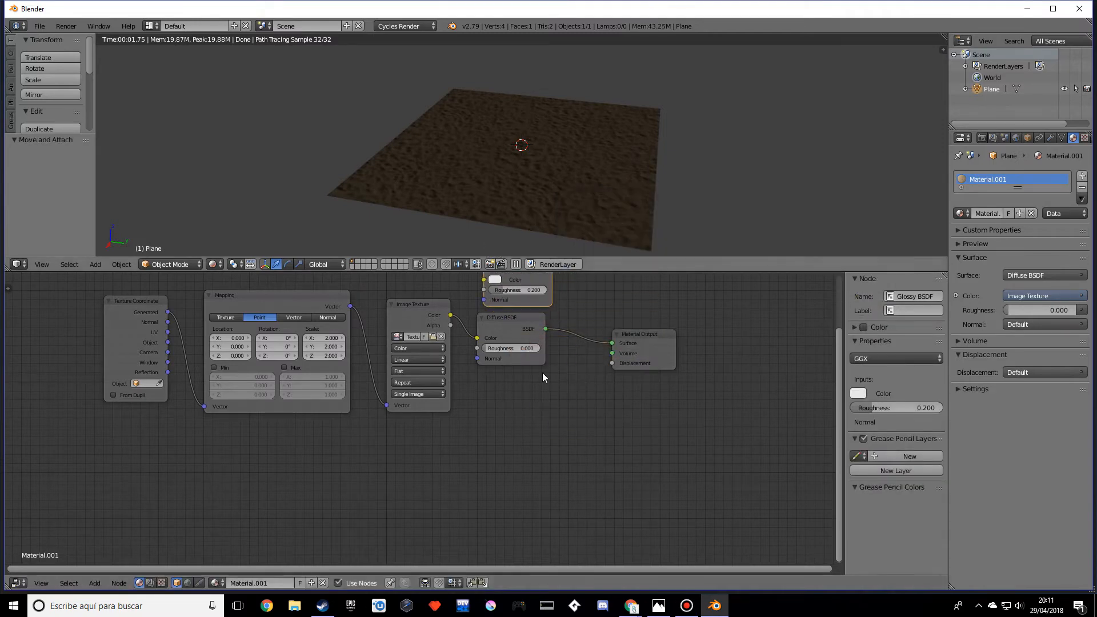
pyautogui.click(507, 330)
pyautogui.moveTo(541, 340); pyautogui.dragTo(529, 333)
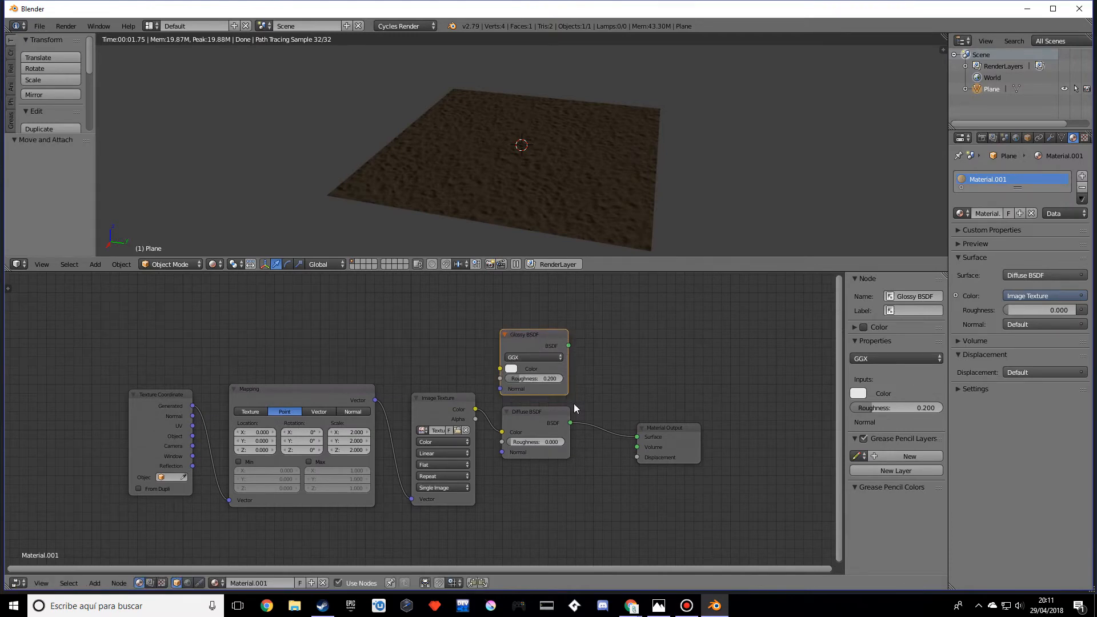
# - Insert a Mix Shader before the Material Output, feeding Glossy BSDF into its first Shader input and Diffuse BSDF into the second
pyautogui.hotkey('shift', 'a')
pyautogui.moveTo(575, 406)
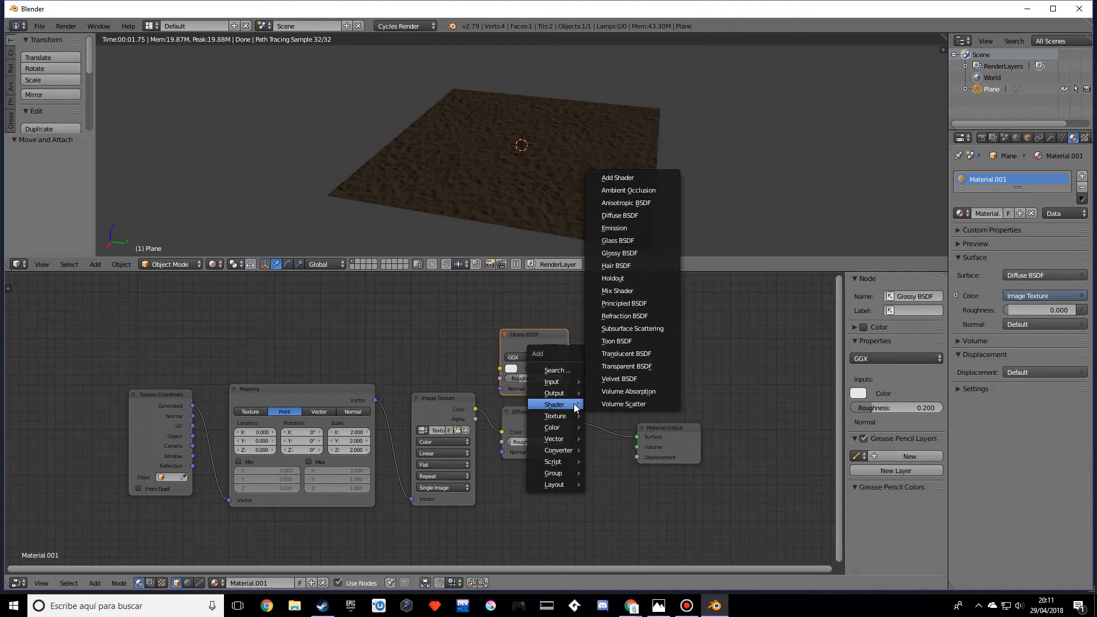
pyautogui.click(617, 291)
pyautogui.click(603, 390)
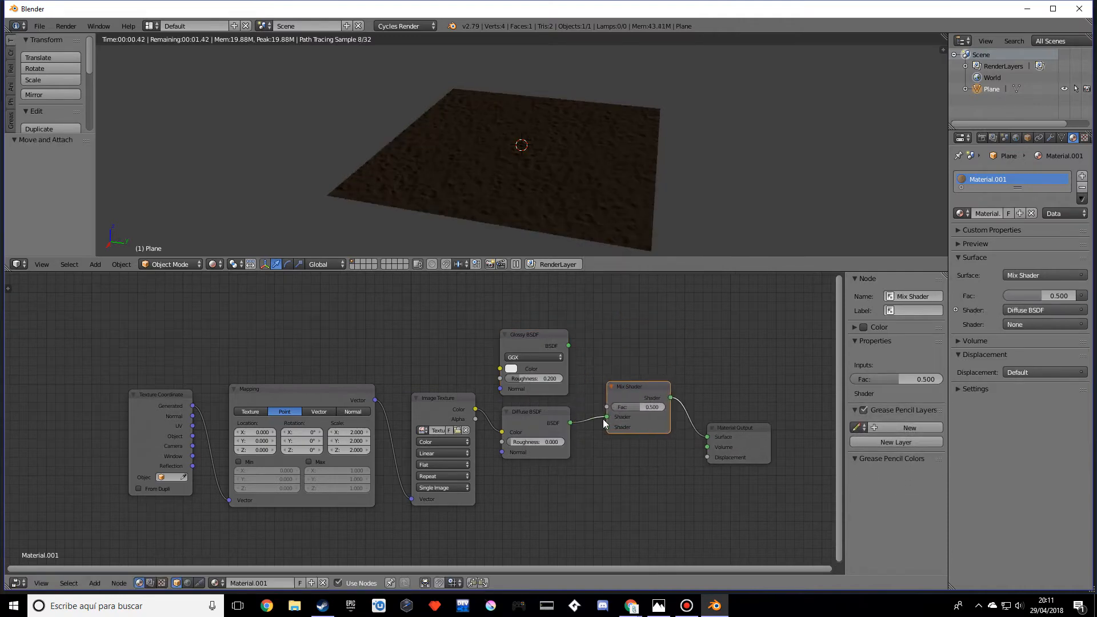
pyautogui.moveTo(570, 424); pyautogui.dragTo(606, 427)
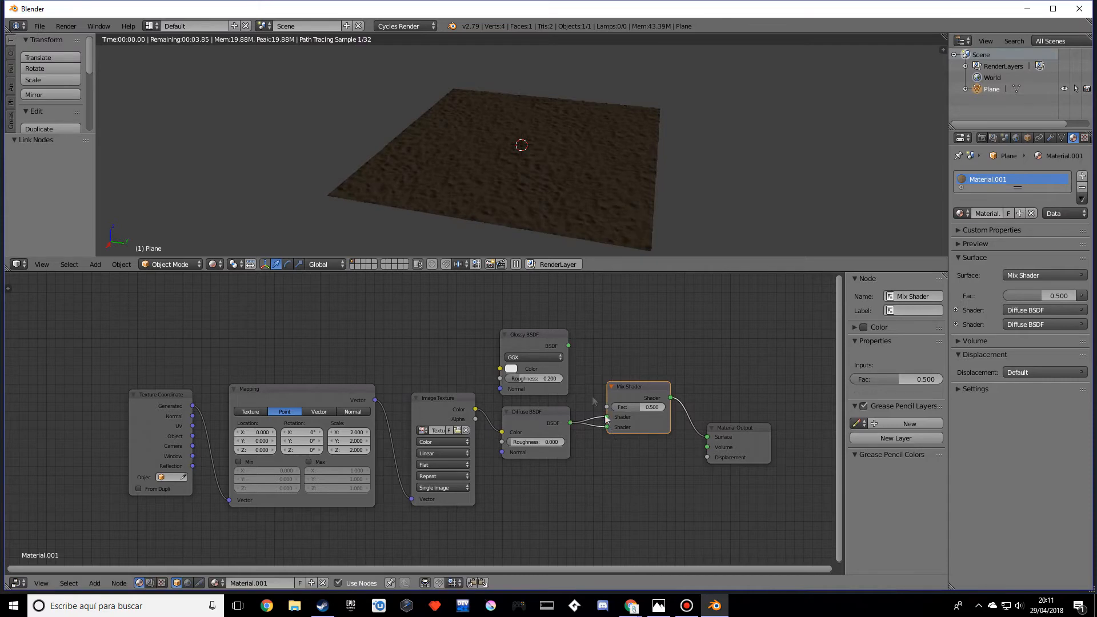
pyautogui.moveTo(569, 345); pyautogui.dragTo(607, 417)
# - Try a Mix Shader factor of 0.145 and settle on 0.464 while inspecting the plane
pyautogui.moveTo(593, 212); pyautogui.dragTo(602, 207, button='middle')
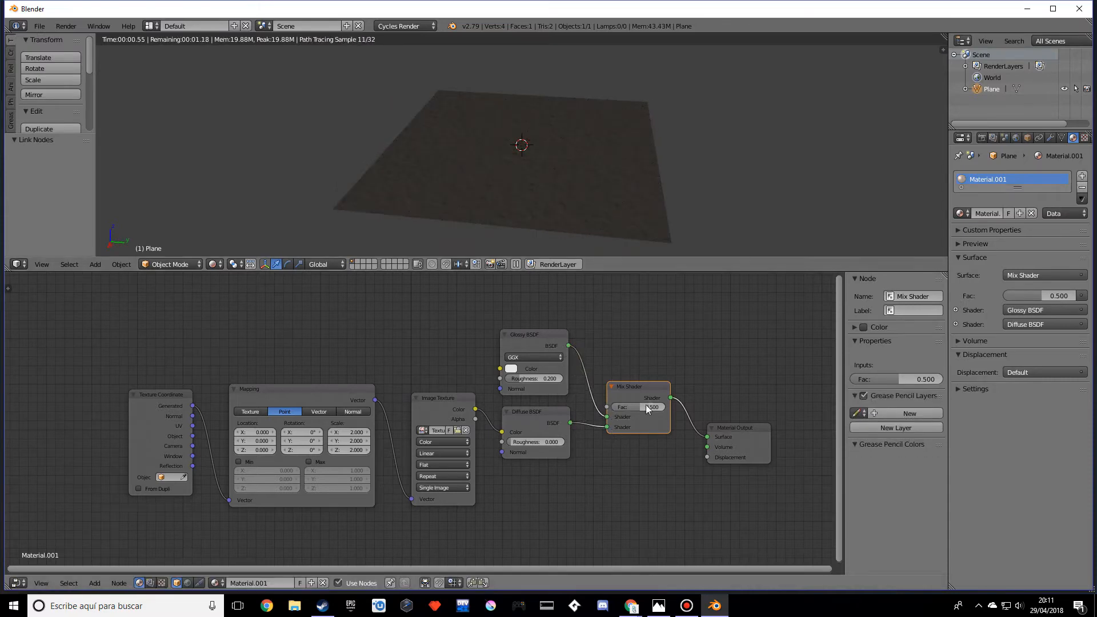
pyautogui.moveTo(603, 149); pyautogui.dragTo(613, 170, button='middle')
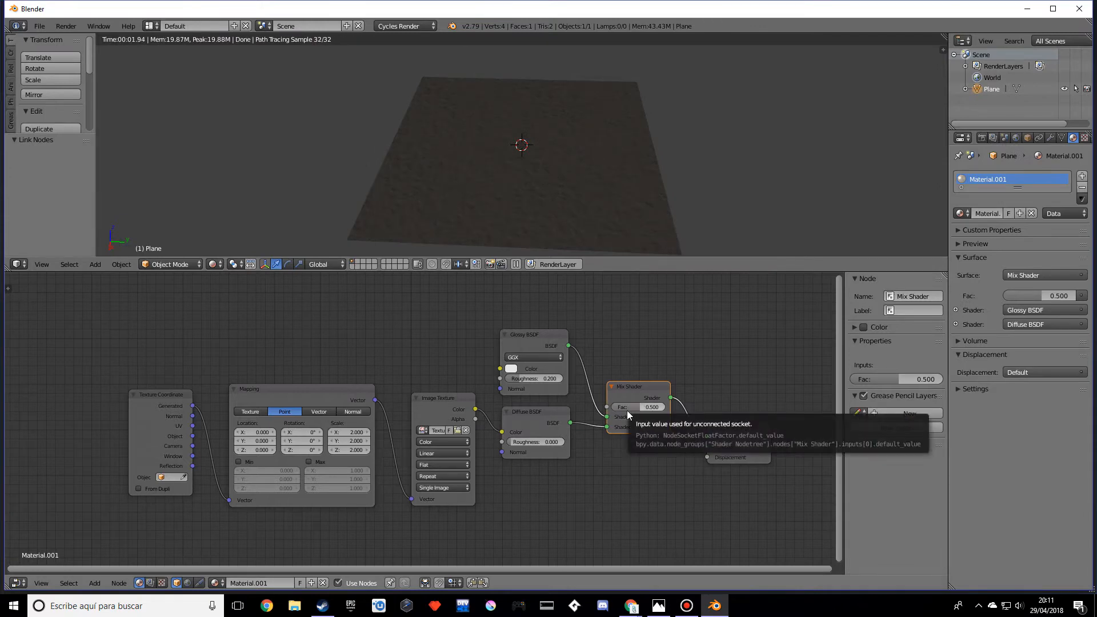
pyautogui.moveTo(626, 410); pyautogui.dragTo(608, 411)
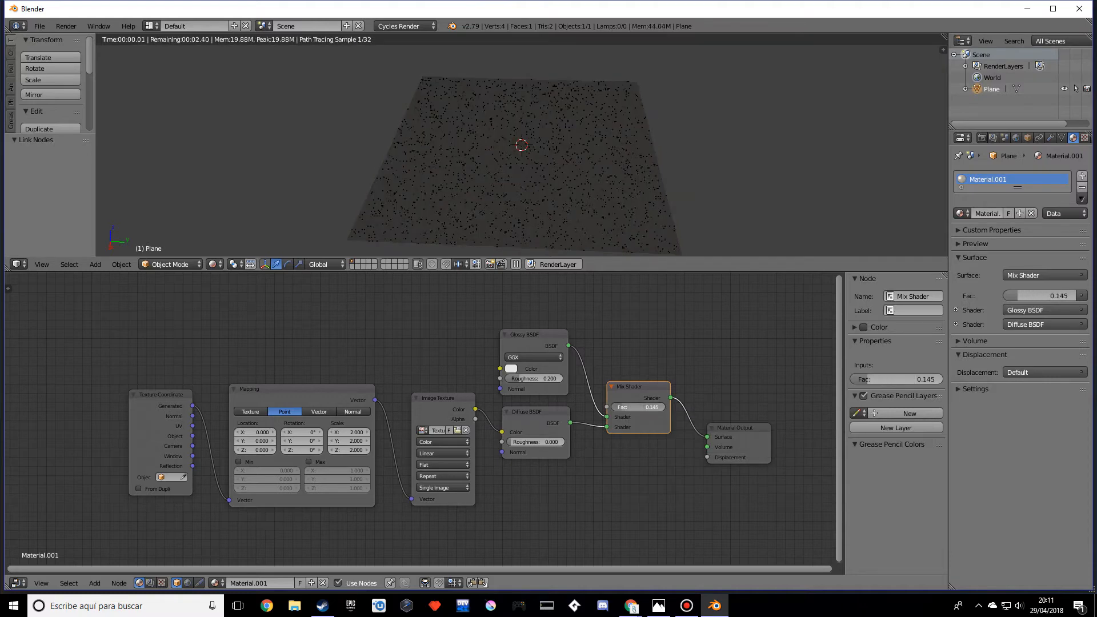
pyautogui.moveTo(866, 379); pyautogui.dragTo(894, 379)
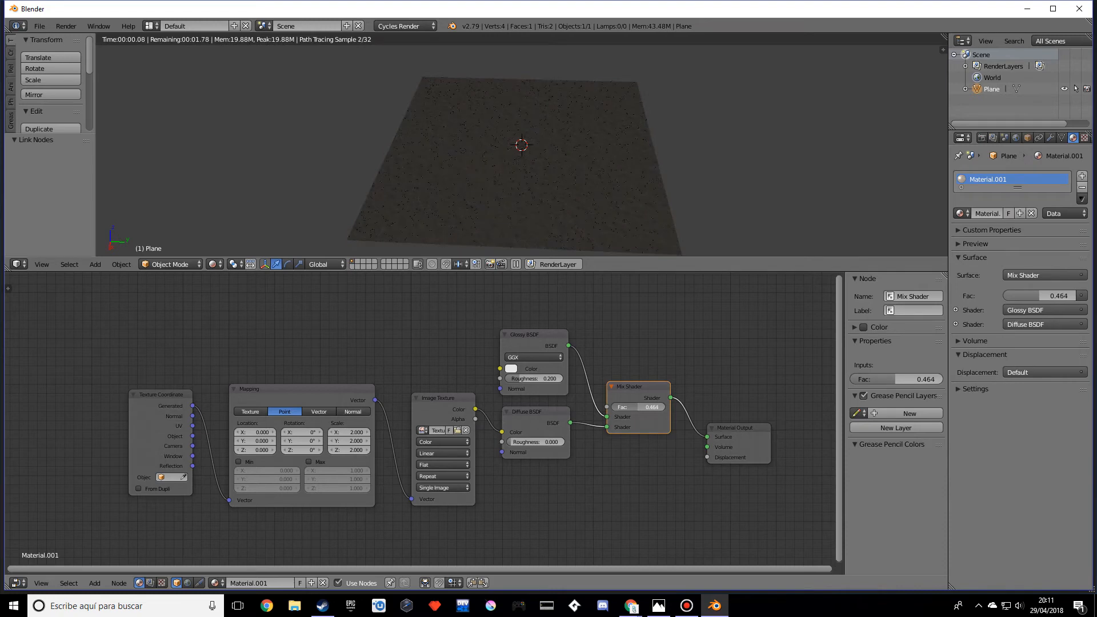
pyautogui.moveTo(597, 190); pyautogui.dragTo(606, 194, button='middle')
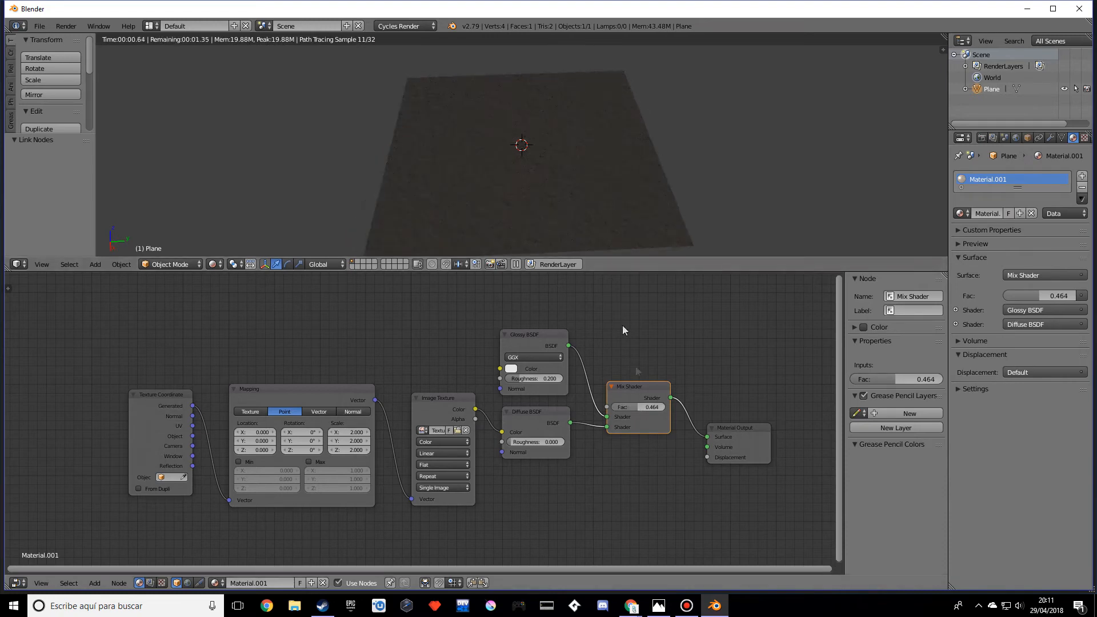
pyautogui.click(635, 406)
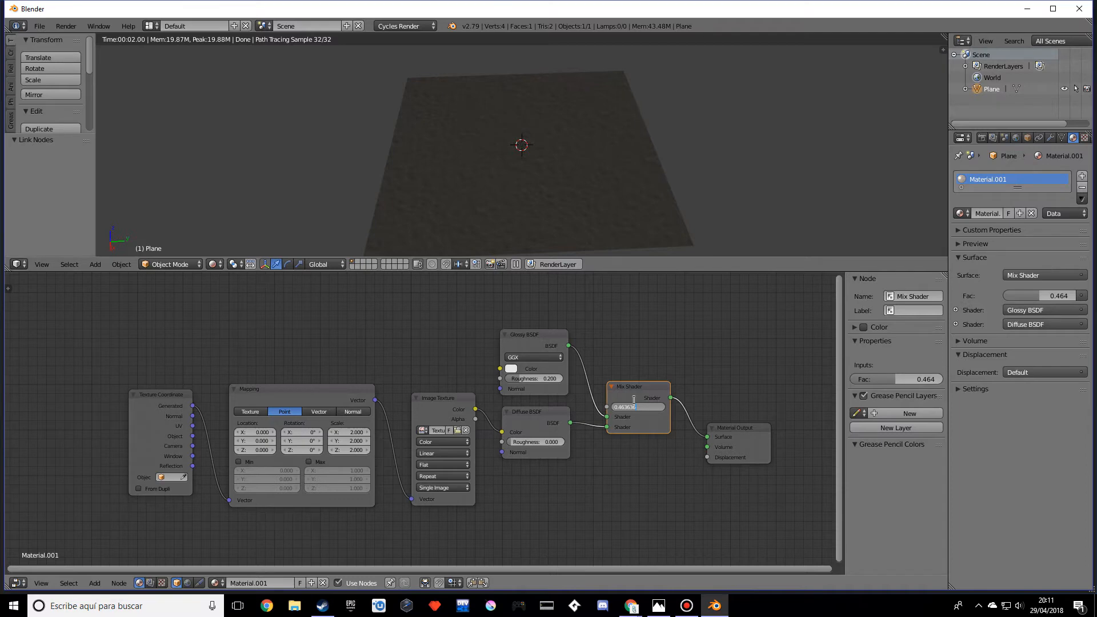
pyautogui.click(571, 490)
pyautogui.moveTo(621, 513); pyautogui.dragTo(620, 437, button='middle')
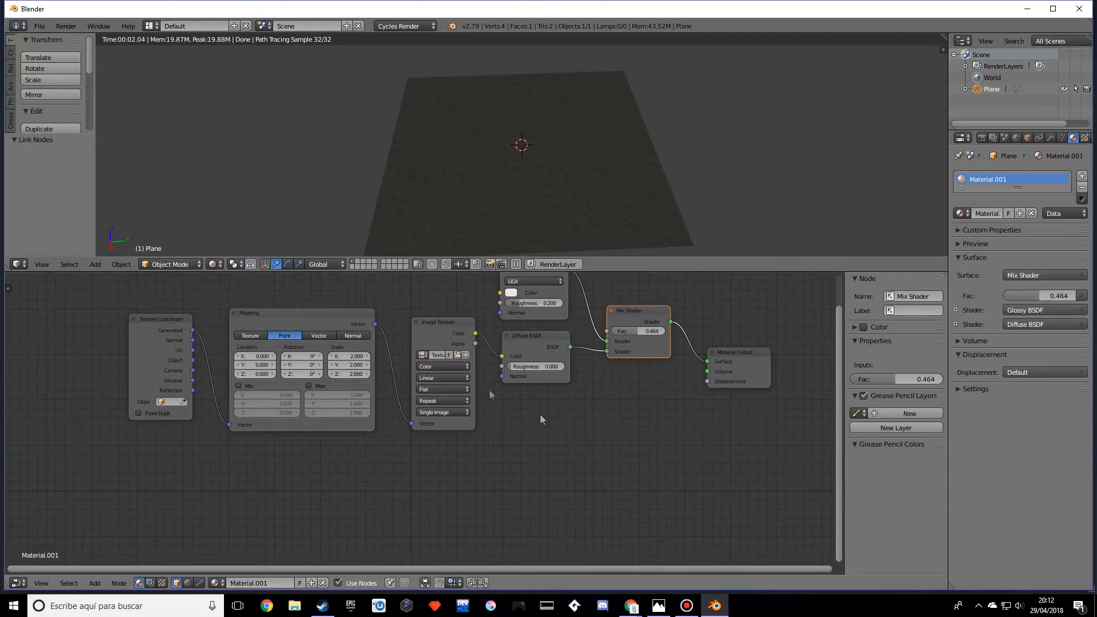
# - Link the Image Texture node's Color output to the Material Output's Displacement input and inspect the plane's surface
pyautogui.click(422, 323)
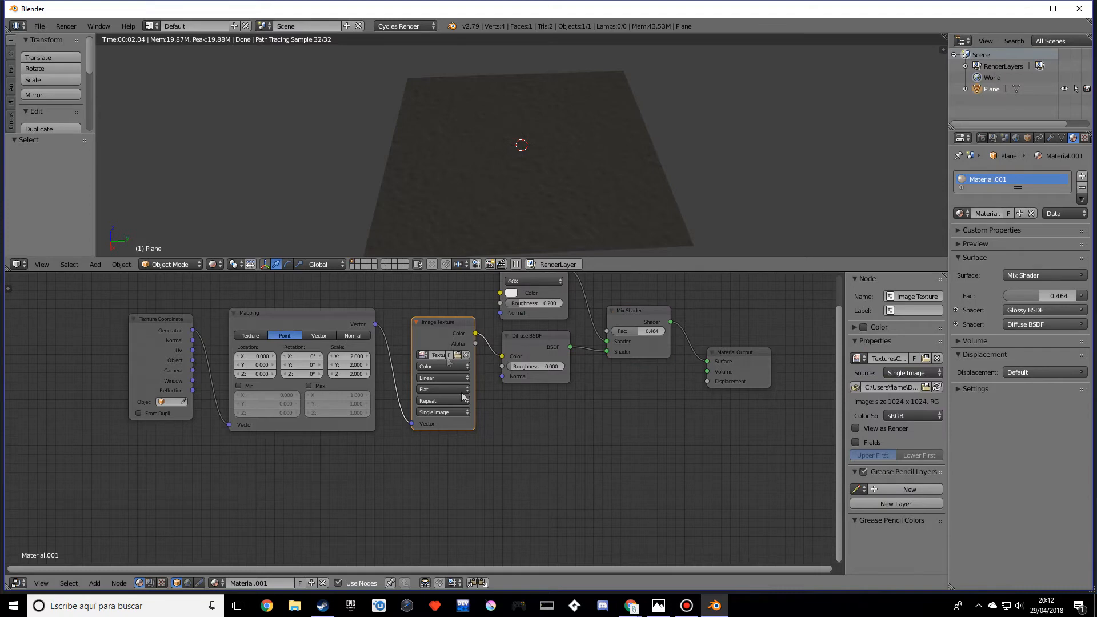
pyautogui.moveTo(543, 488); pyautogui.dragTo(541, 473, button='middle')
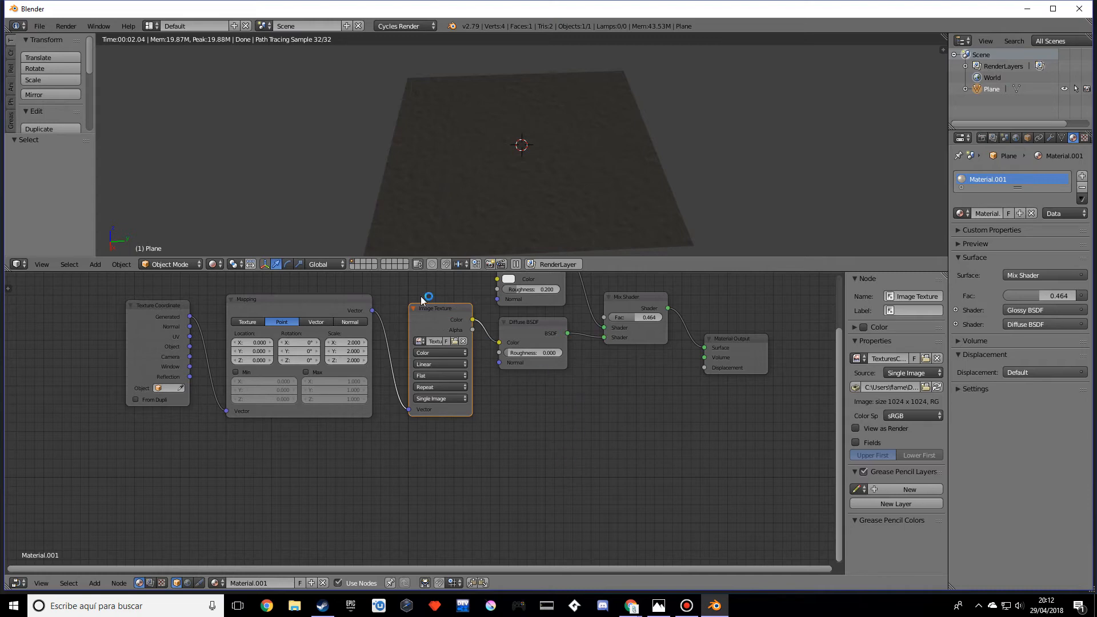
pyautogui.moveTo(474, 320); pyautogui.dragTo(707, 369)
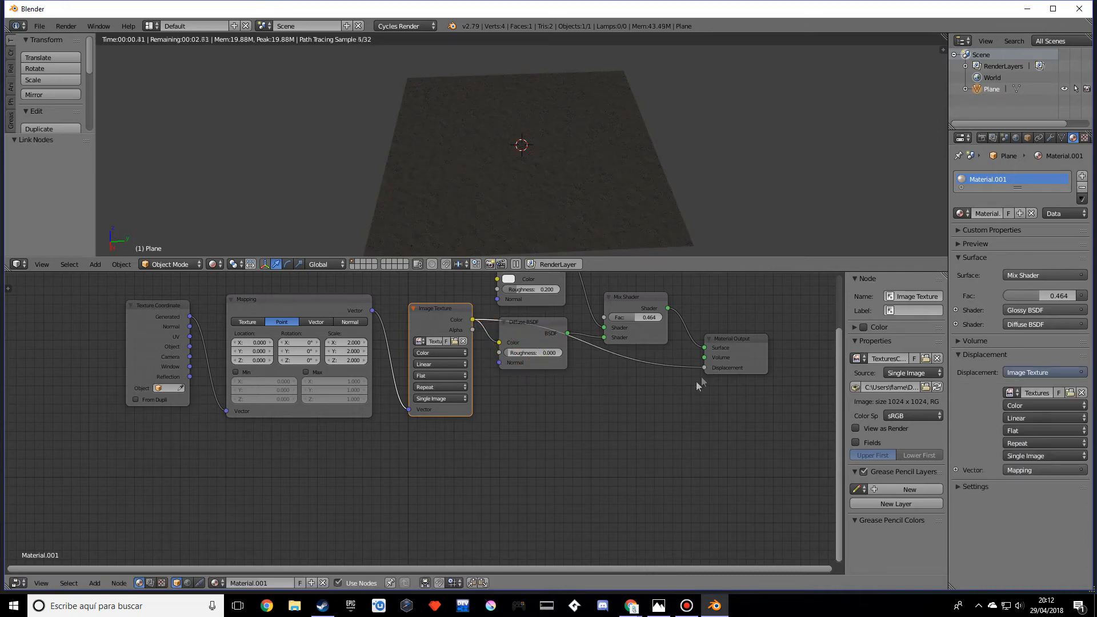
pyautogui.moveTo(539, 199); pyautogui.dragTo(585, 198, button='middle')
pyautogui.scroll(1, 585, 197)
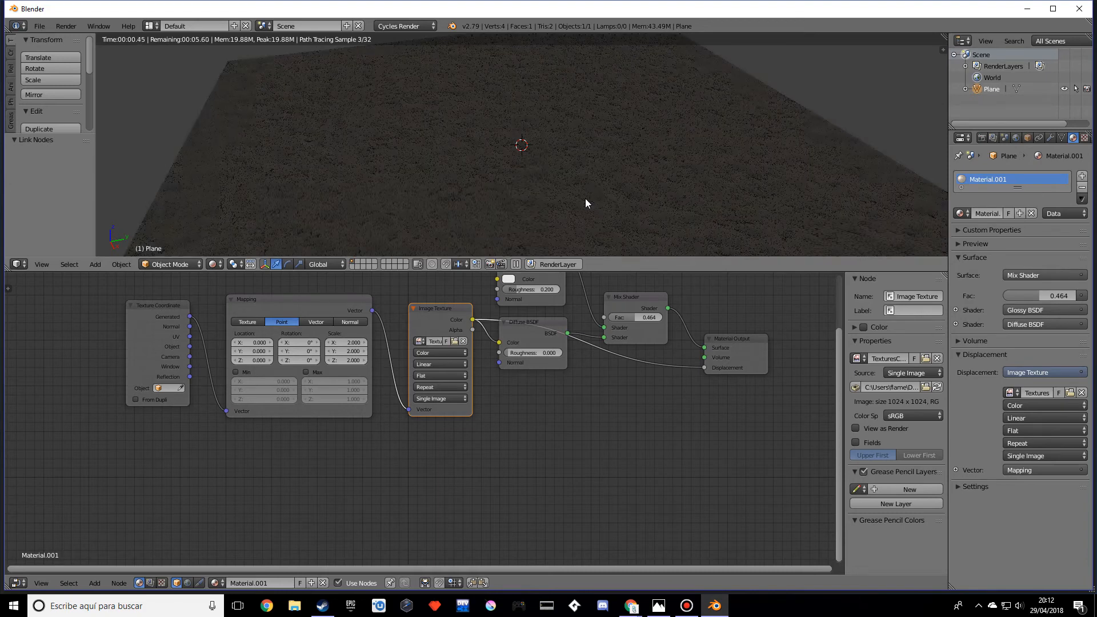
pyautogui.scroll(-3, 585, 197)
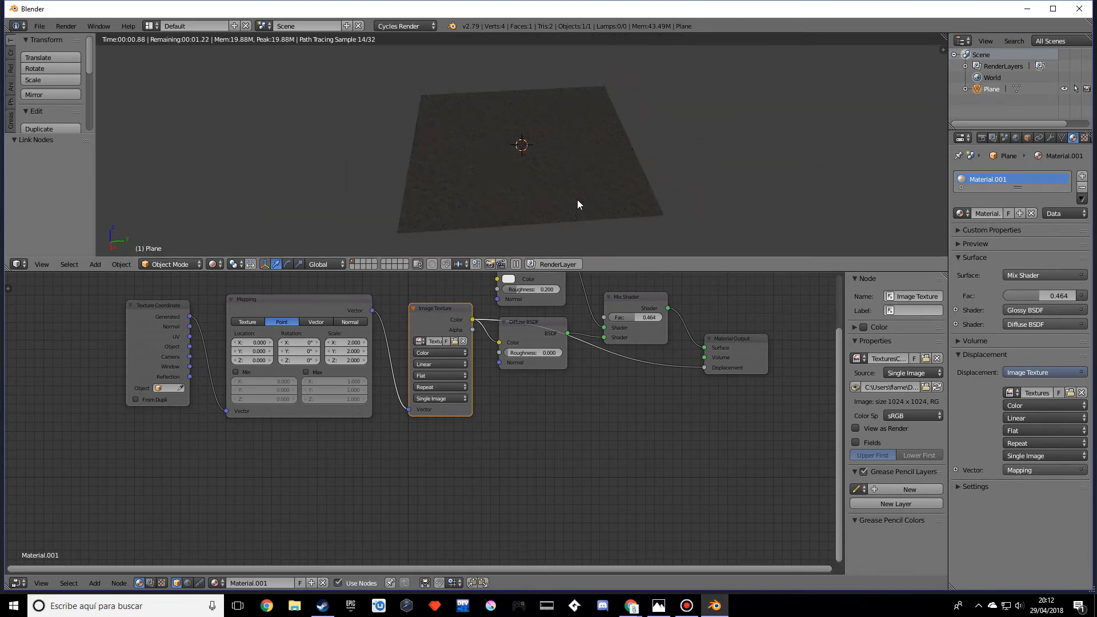
pyautogui.scroll(2, 578, 204)
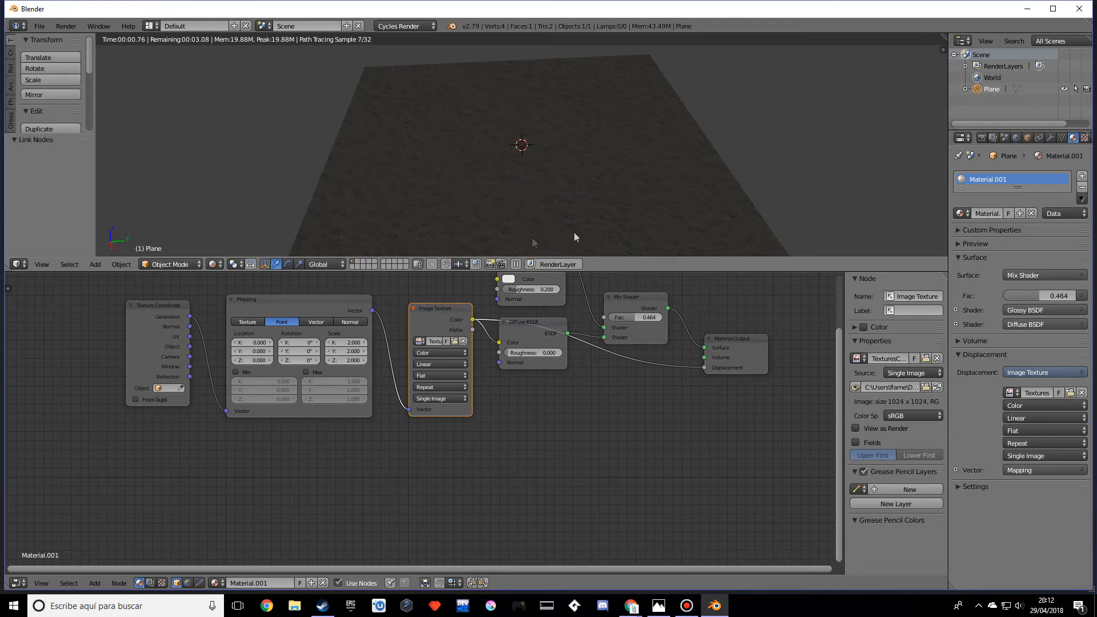
# - Insert a MixRGB node into the displacement link below the Mix Shader and move the image texture connection from Color1 to Color2
pyautogui.hotkey('shift', 'a')
pyautogui.moveTo(625, 395)
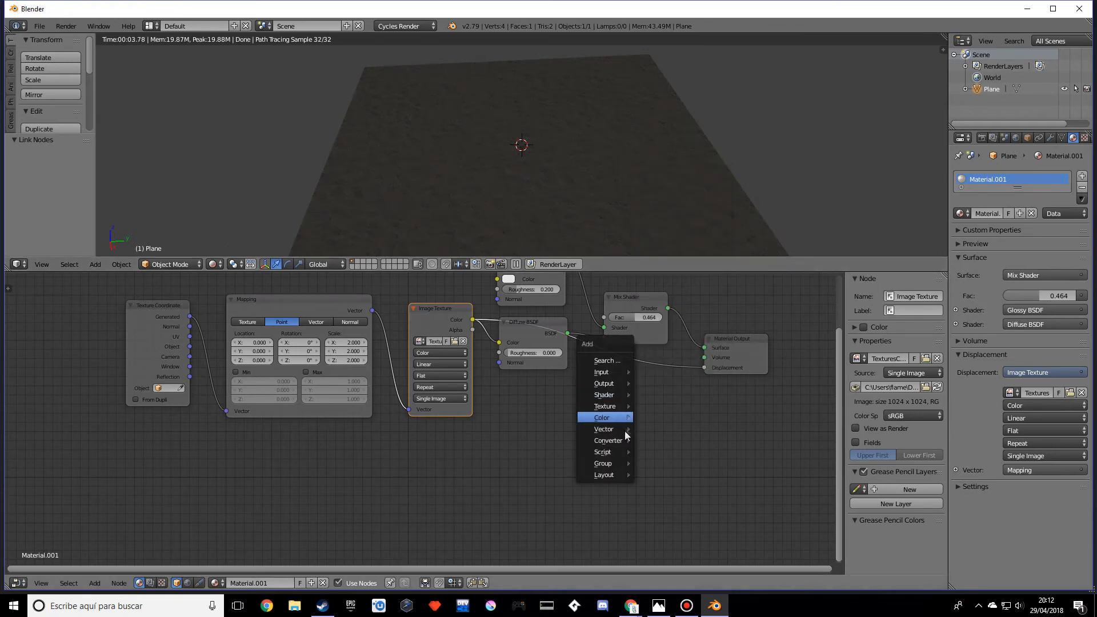
pyautogui.moveTo(615, 420)
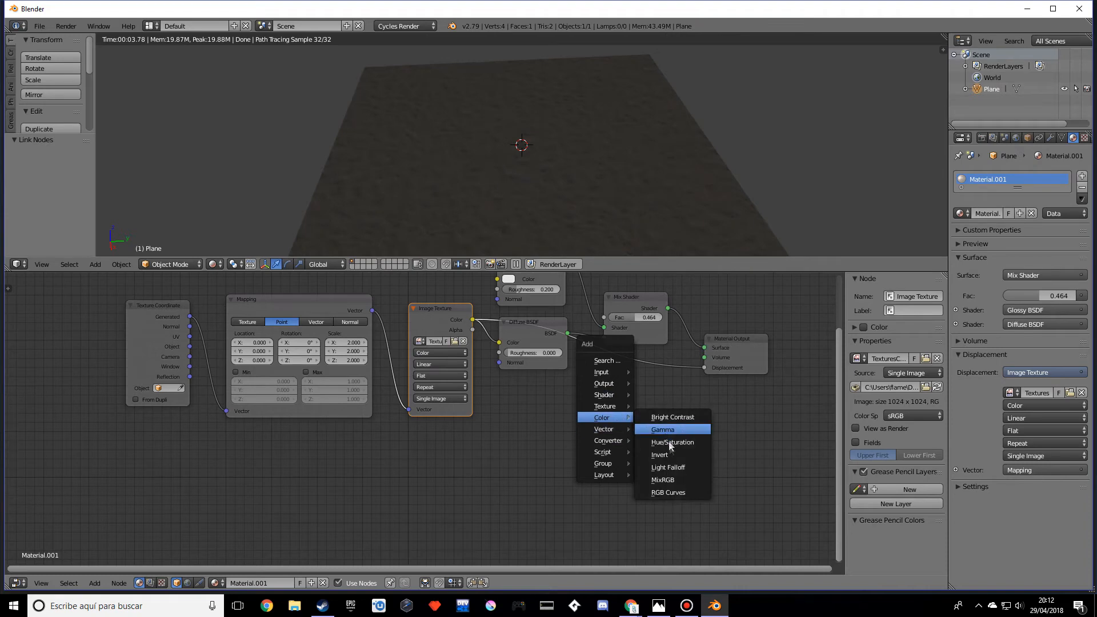
pyautogui.click(674, 479)
pyautogui.click(620, 349)
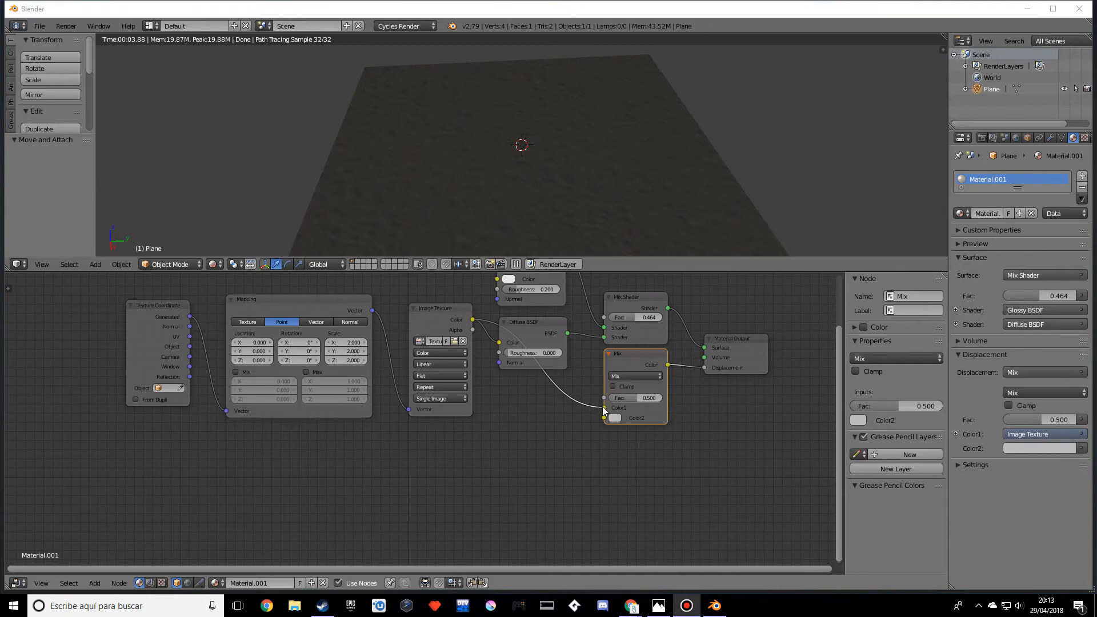
pyautogui.moveTo(604, 408); pyautogui.dragTo(604, 418)
# - Set the MixRGB node's blend type to Multiply, try a factor of 0.327 on the plane and settle on 0.382
pyautogui.click(625, 376)
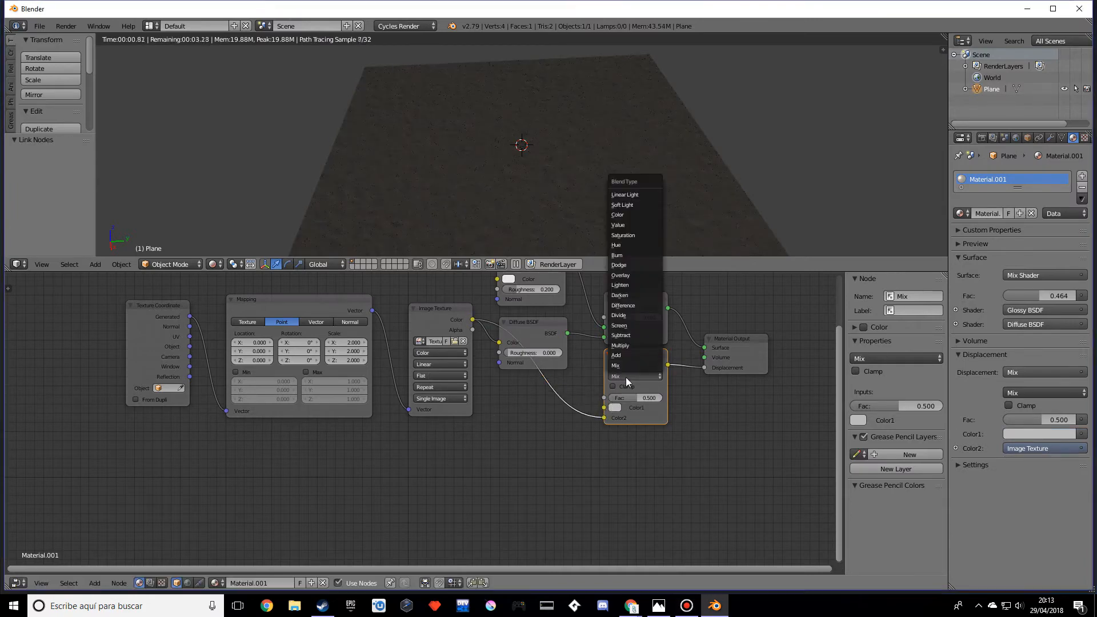
pyautogui.click(625, 365)
pyautogui.click(619, 376)
pyautogui.click(632, 343)
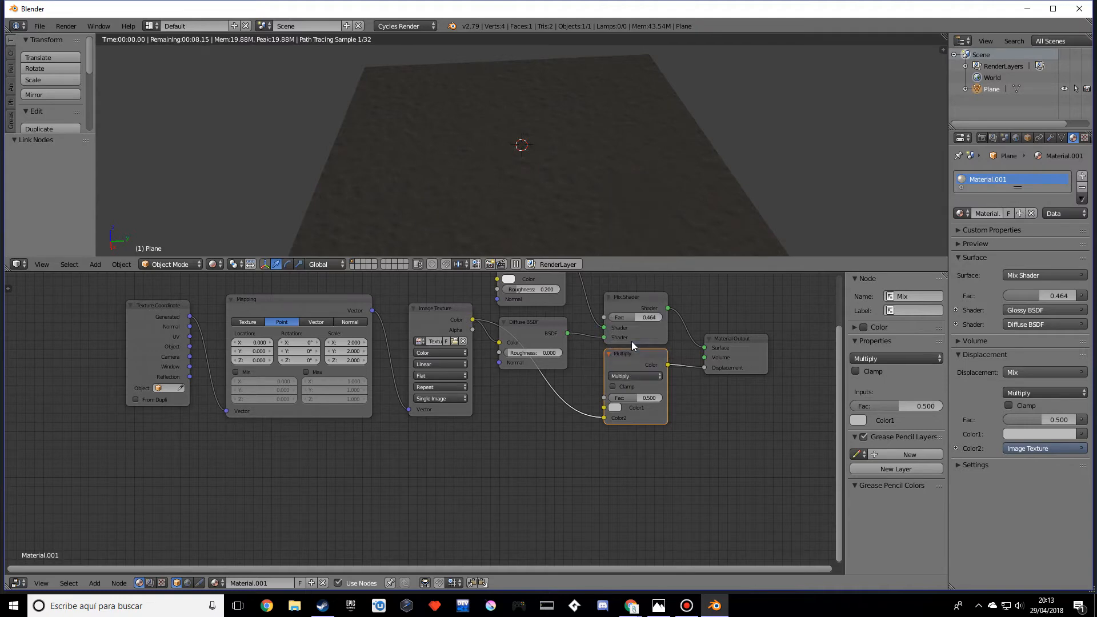
pyautogui.moveTo(633, 399)
pyautogui.mouseDown()
pyautogui.moveTo(615, 398)
pyautogui.moveTo(643, 401)
pyautogui.moveTo(629, 397)
pyautogui.mouseUp()
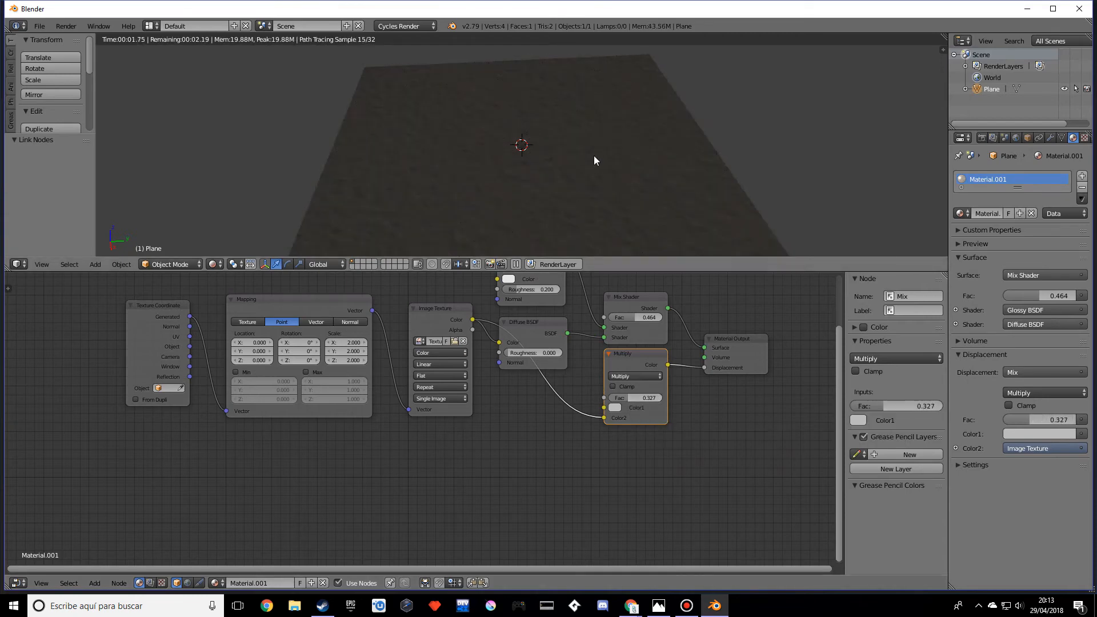
pyautogui.scroll(-3, 629, 182)
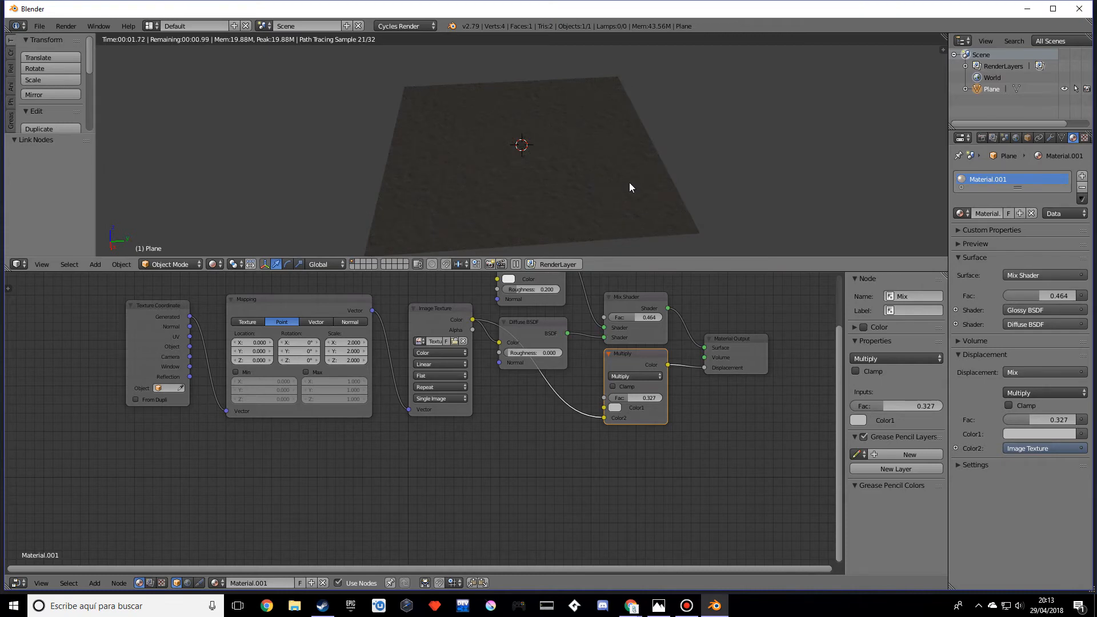
pyautogui.scroll(3, 702, 175)
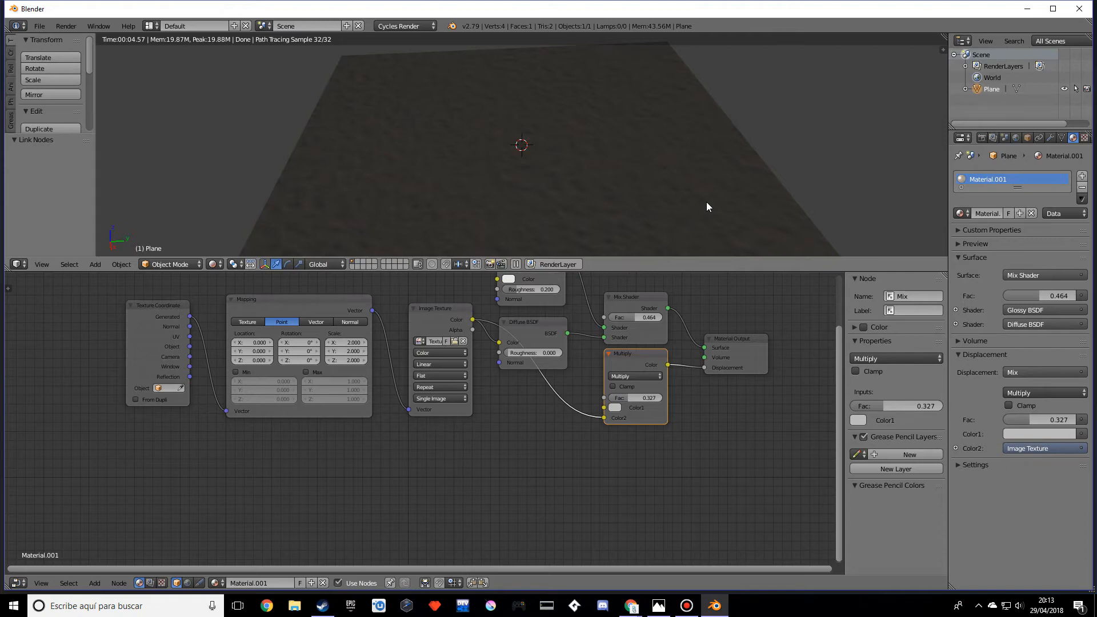
pyautogui.moveTo(632, 395); pyautogui.dragTo(629, 397)
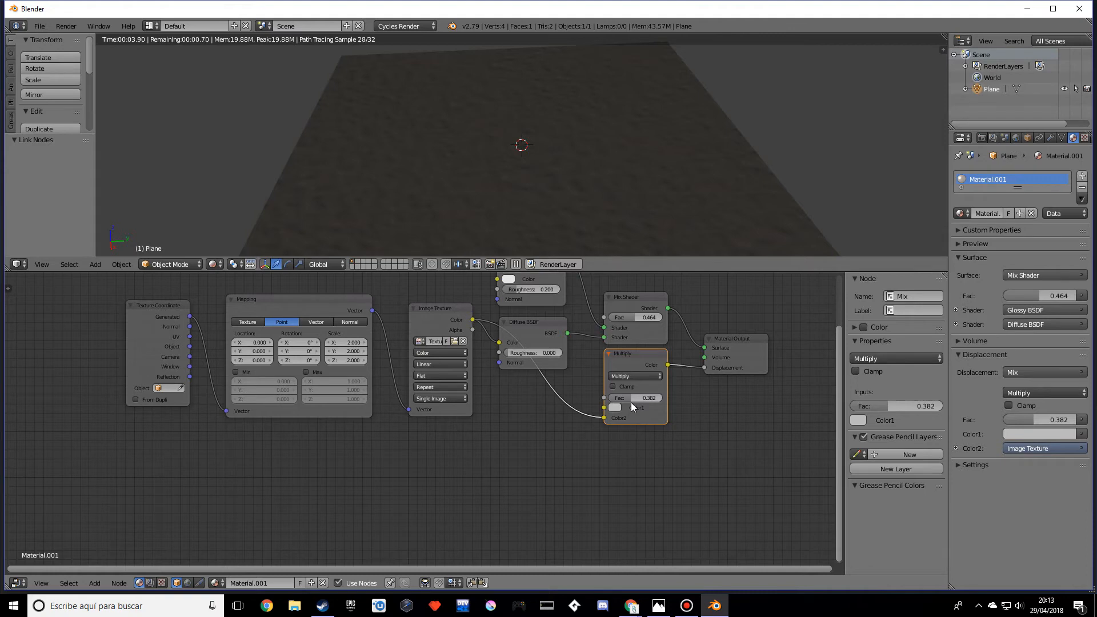
# - Move the Multiply node farther down and away from the Mix Shader to make room in the node tree
pyautogui.moveTo(633, 349); pyautogui.dragTo(632, 360)
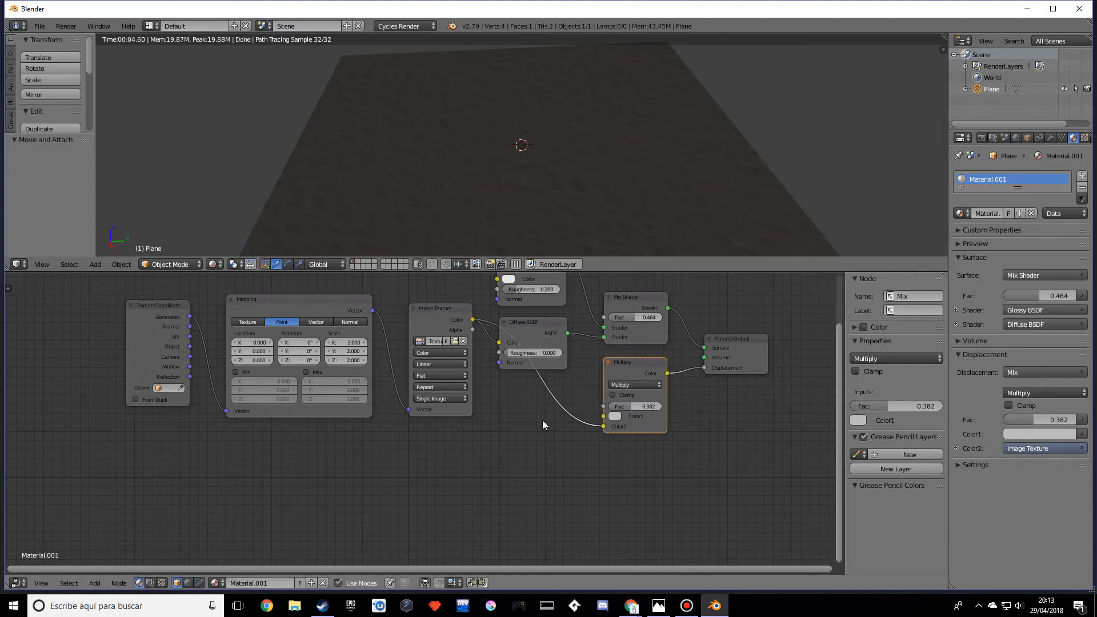
pyautogui.scroll(-2, 542, 425)
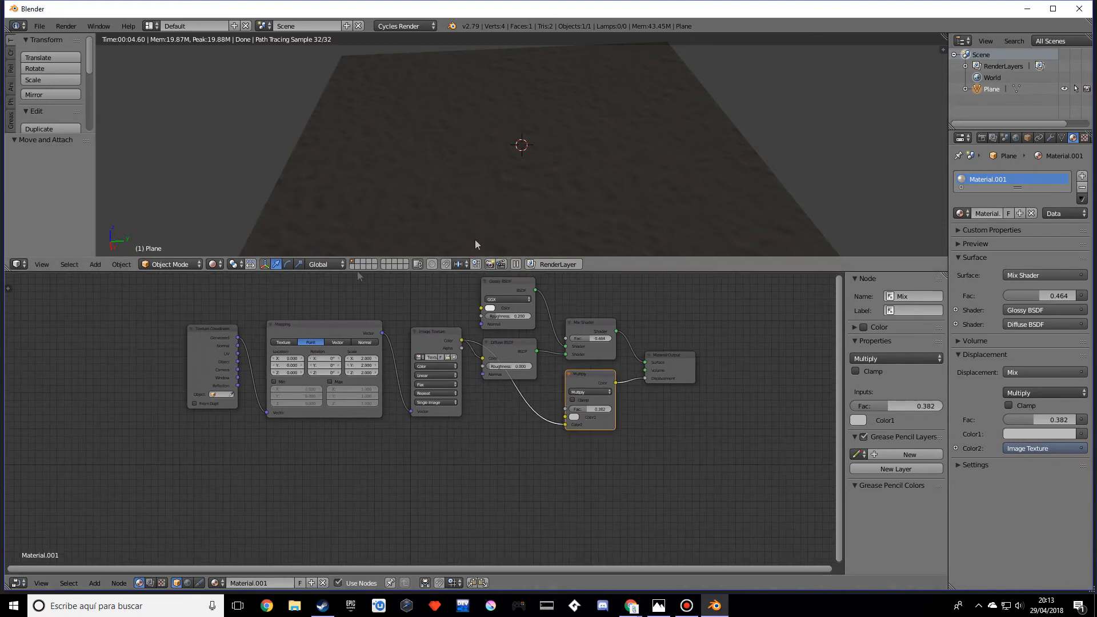
pyautogui.scroll(-2, 381, 237)
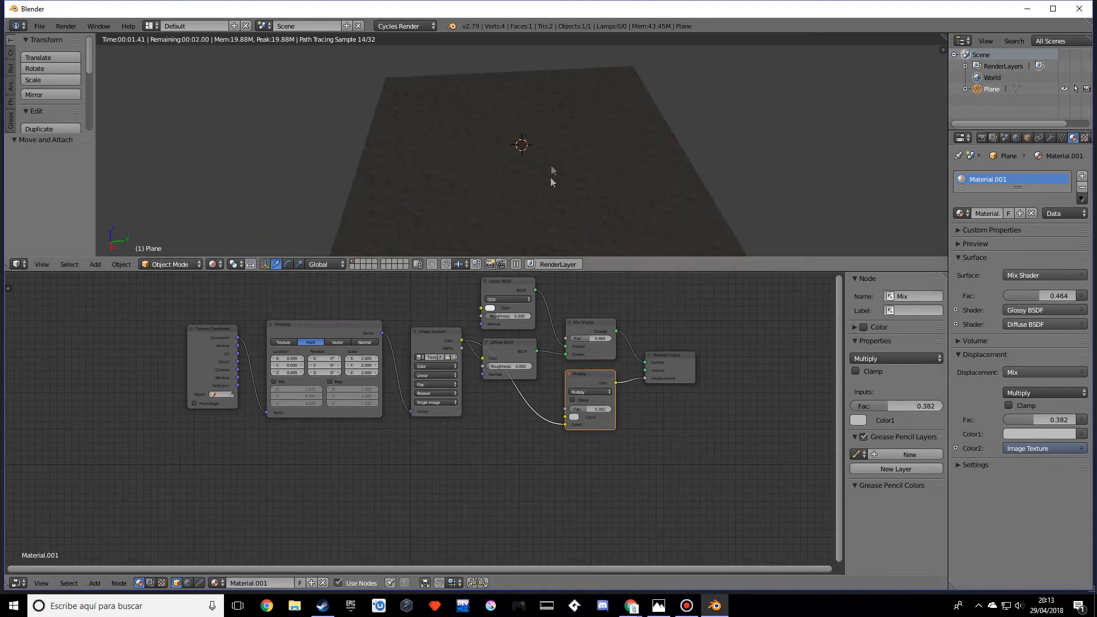
pyautogui.moveTo(418, 443); pyautogui.dragTo(457, 457, button='middle')
pyautogui.press('g')
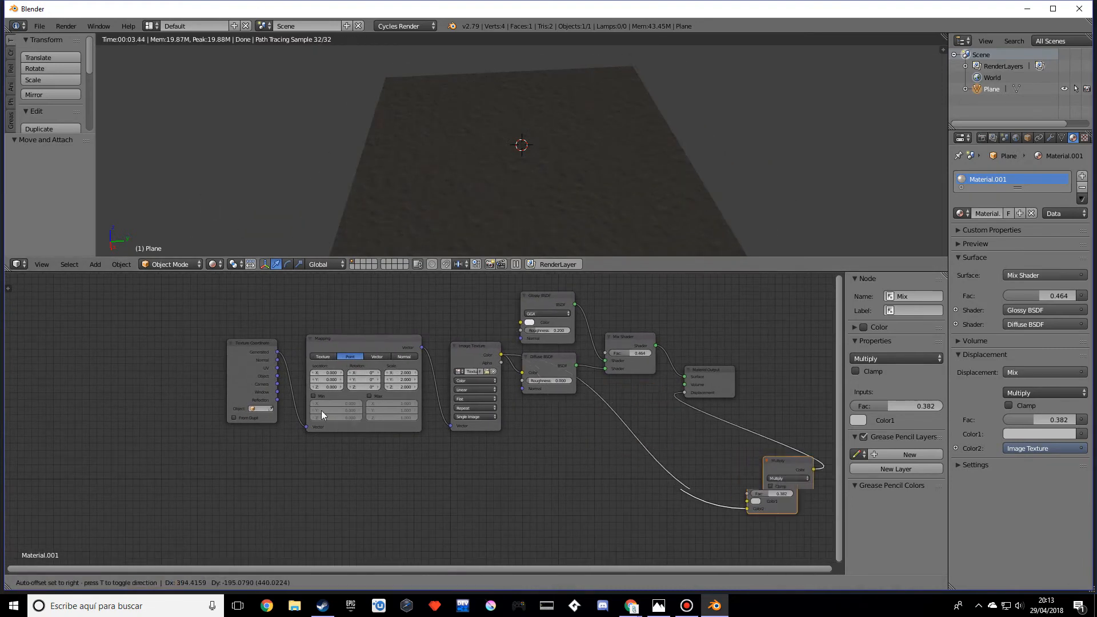
pyautogui.click(244, 369)
# - Shift the Texture Coordinate, Mapping and Image Texture nodes away from the shader nodes to widen the gap between them
pyautogui.moveTo(254, 341); pyautogui.dragTo(198, 335)
pyautogui.click(358, 347)
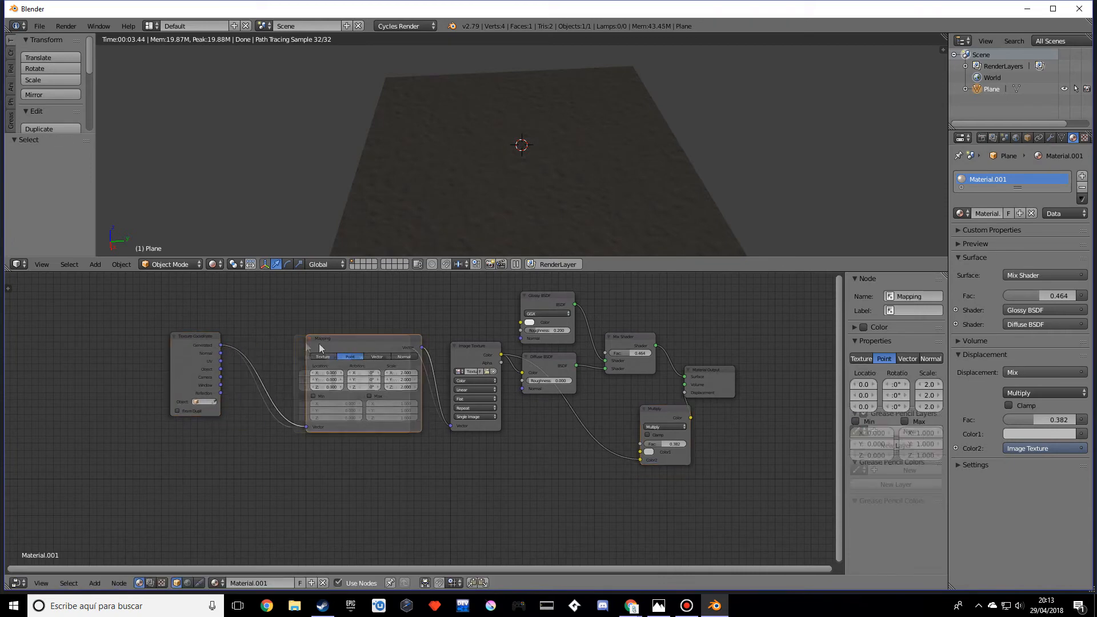
pyautogui.moveTo(360, 350); pyautogui.dragTo(303, 349)
pyautogui.moveTo(464, 357); pyautogui.dragTo(409, 345)
pyautogui.scroll(1, 503, 333)
pyautogui.moveTo(503, 329); pyautogui.dragTo(407, 392, button='middle')
pyautogui.press('g')
pyautogui.click(474, 316)
pyautogui.click(475, 337)
# - Link the Image Texture's Color output to the Glossy BSDF's Roughness input and set the Mix Shader factor to 0.645
pyautogui.scroll(1, 475, 366)
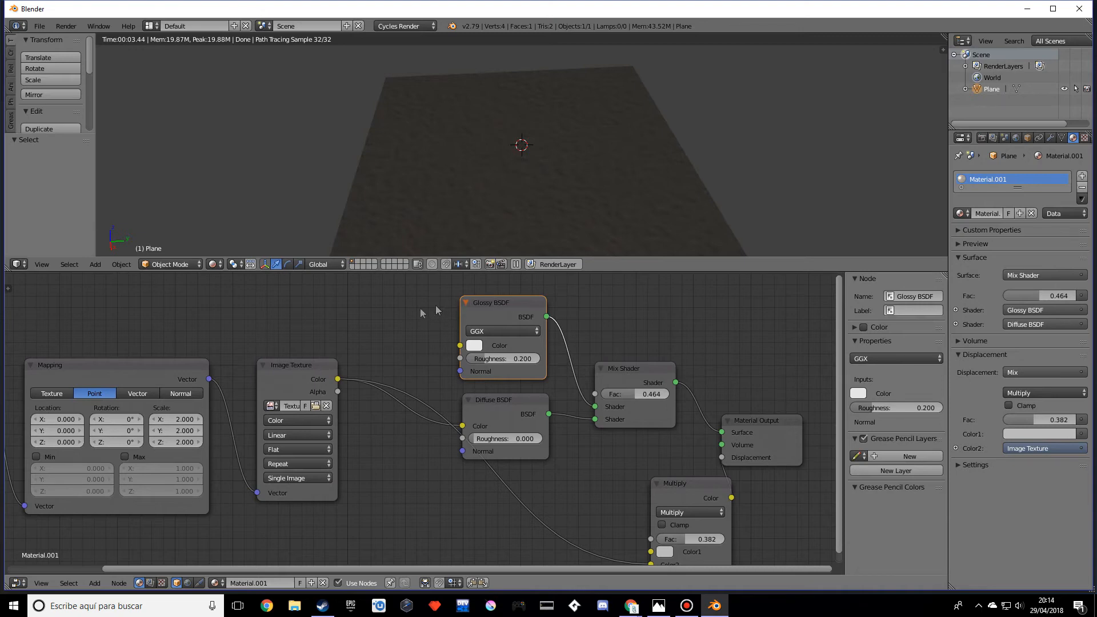
pyautogui.moveTo(337, 379); pyautogui.dragTo(460, 359)
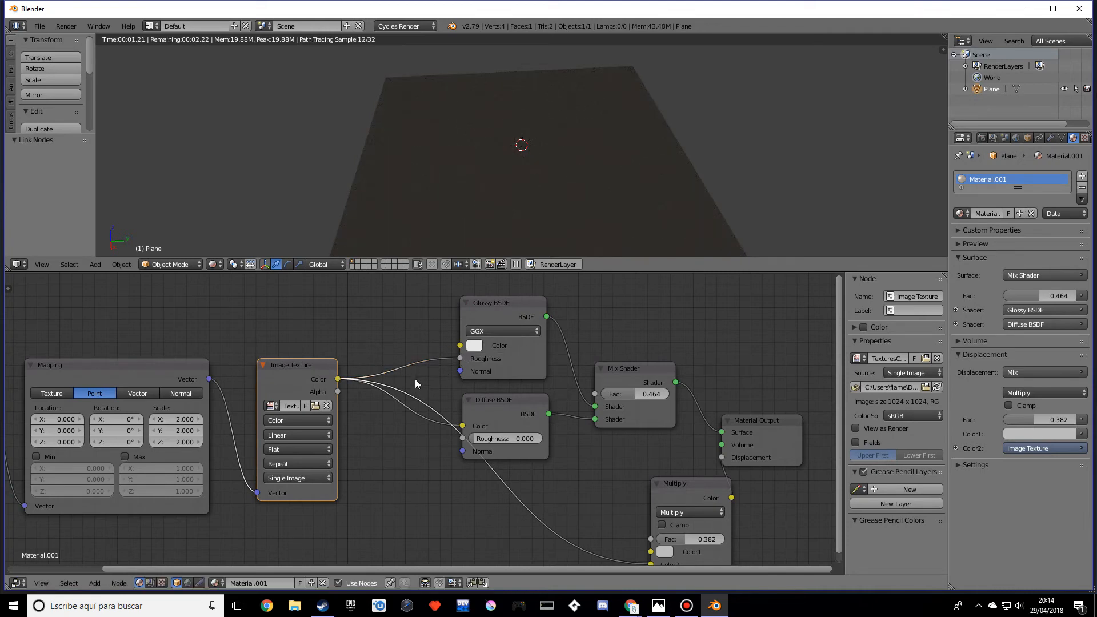
pyautogui.moveTo(633, 394)
pyautogui.mouseDown()
pyautogui.moveTo(623, 394)
pyautogui.moveTo(646, 392)
pyautogui.mouseUp()
pyautogui.moveTo(646, 392); pyautogui.dragTo(646, 393)
pyautogui.scroll(-2, 737, 349)
pyautogui.scroll(3, 711, 334)
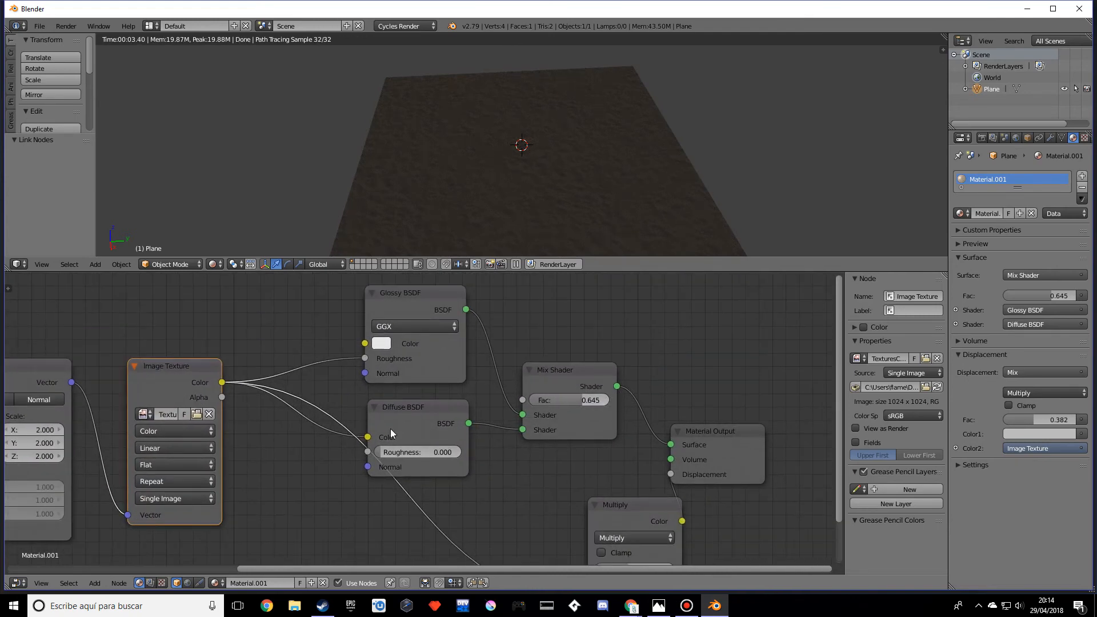
# - Move the Diffuse BSDF node closer to the Image Texture node, leaving space before the Mix Shader
pyautogui.scroll(-1, 422, 465)
pyautogui.scroll(-1, 493, 453)
pyautogui.moveTo(491, 456); pyautogui.dragTo(507, 437, button='middle')
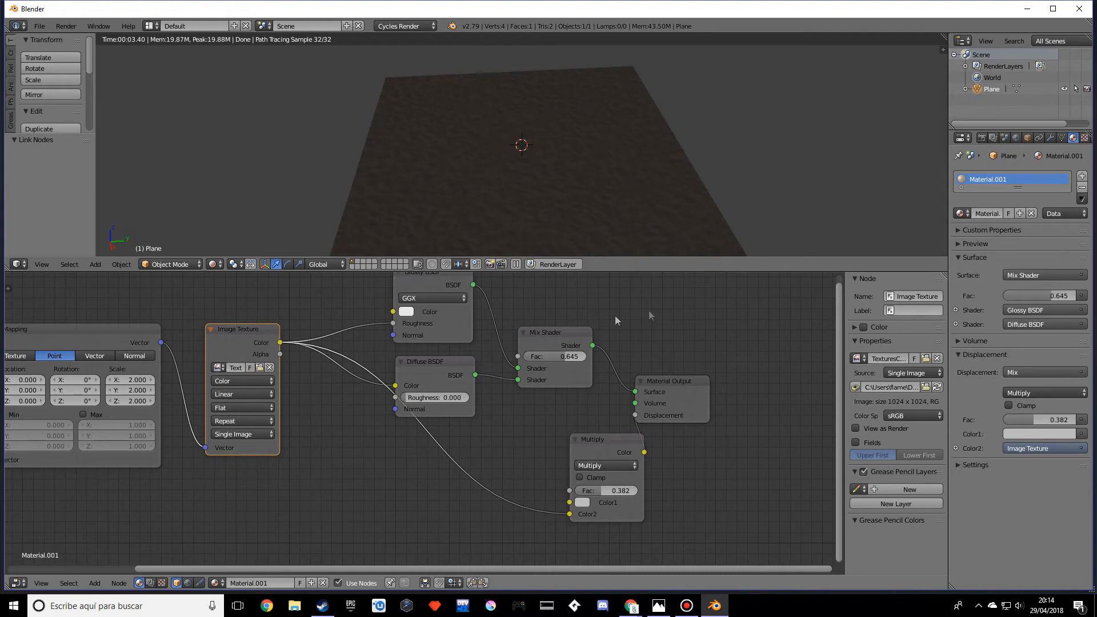
pyautogui.moveTo(414, 450); pyautogui.dragTo(466, 453, button='middle')
pyautogui.moveTo(505, 369); pyautogui.dragTo(424, 386)
pyautogui.moveTo(443, 448); pyautogui.dragTo(443, 436, button='middle')
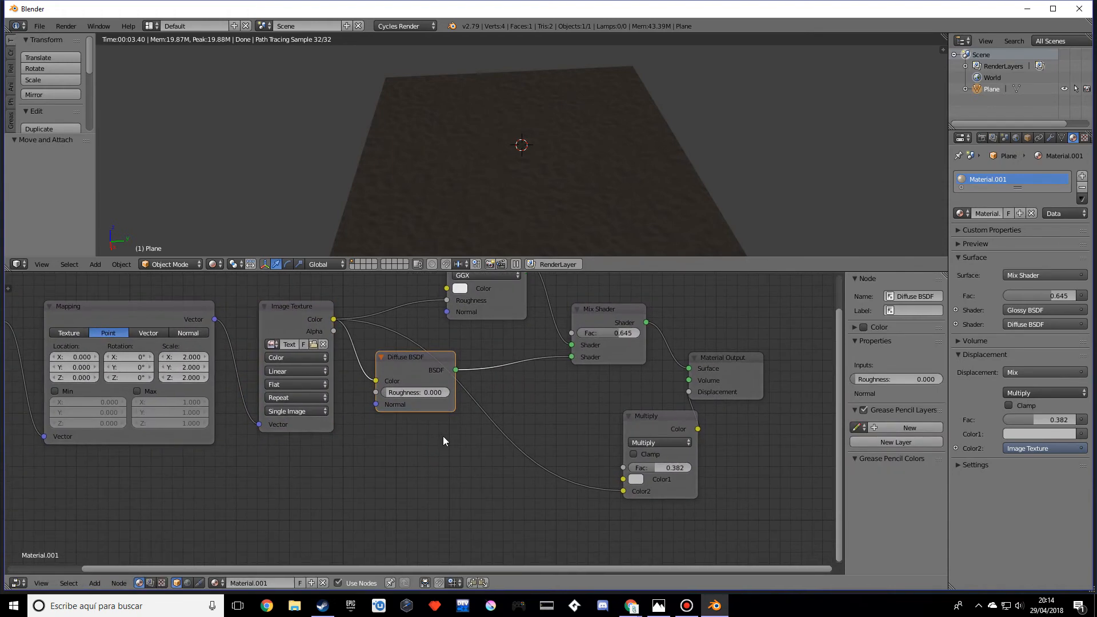
# - Add a second Diffuse BSDF node directly below the first one and change its color to a saturated blue
pyautogui.hotkey('shift', 'a')
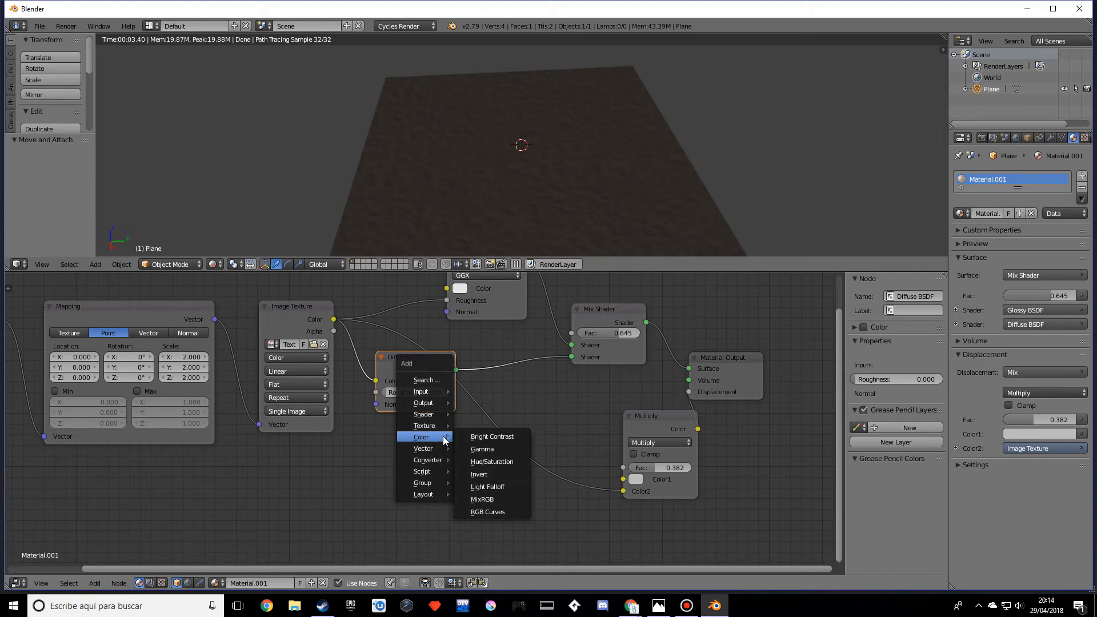
pyautogui.moveTo(440, 426)
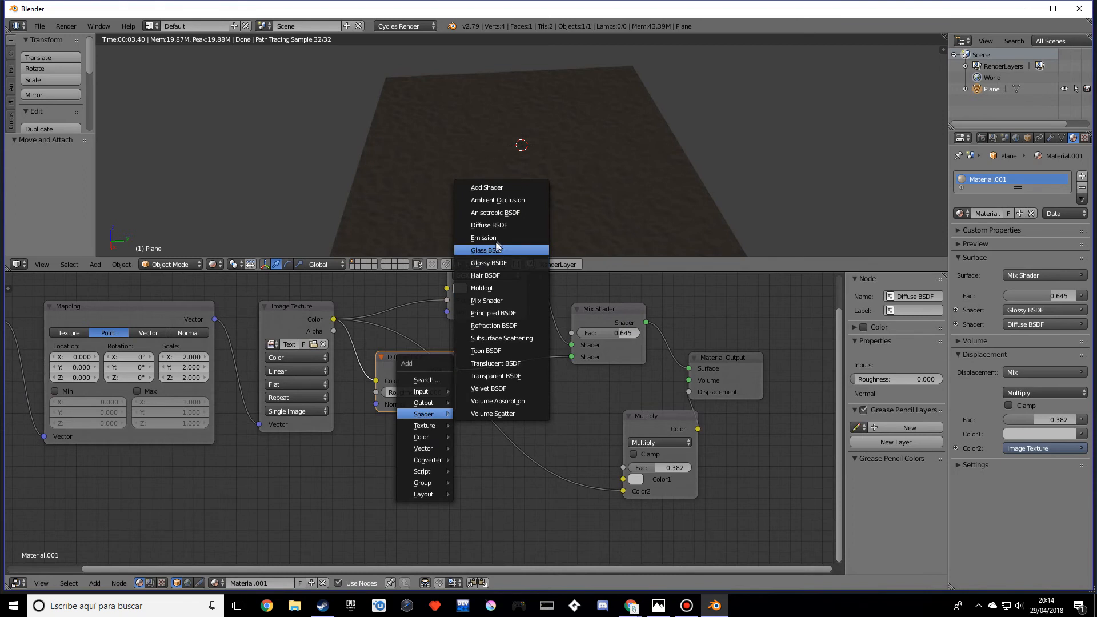
pyautogui.click(498, 228)
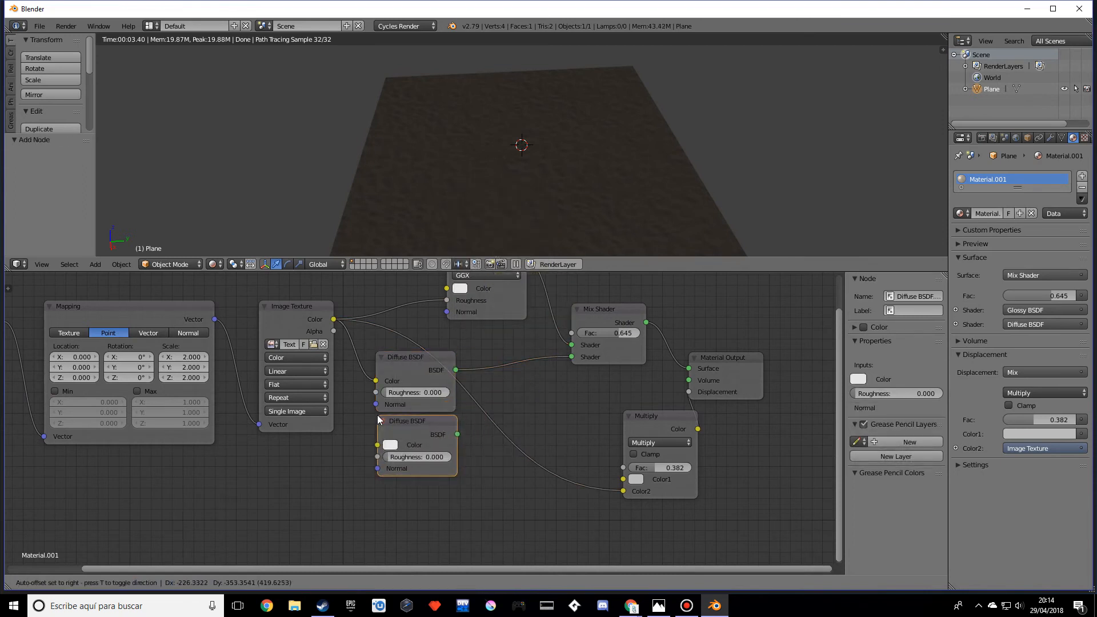
pyautogui.click(377, 415)
pyautogui.click(390, 444)
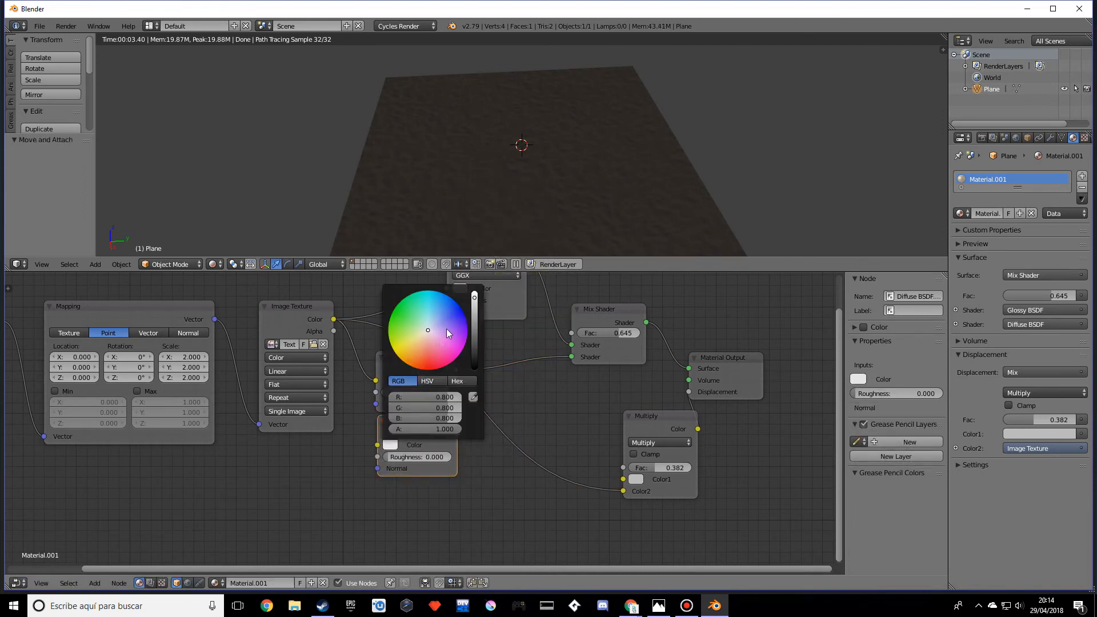
pyautogui.moveTo(427, 331); pyautogui.dragTo(451, 312)
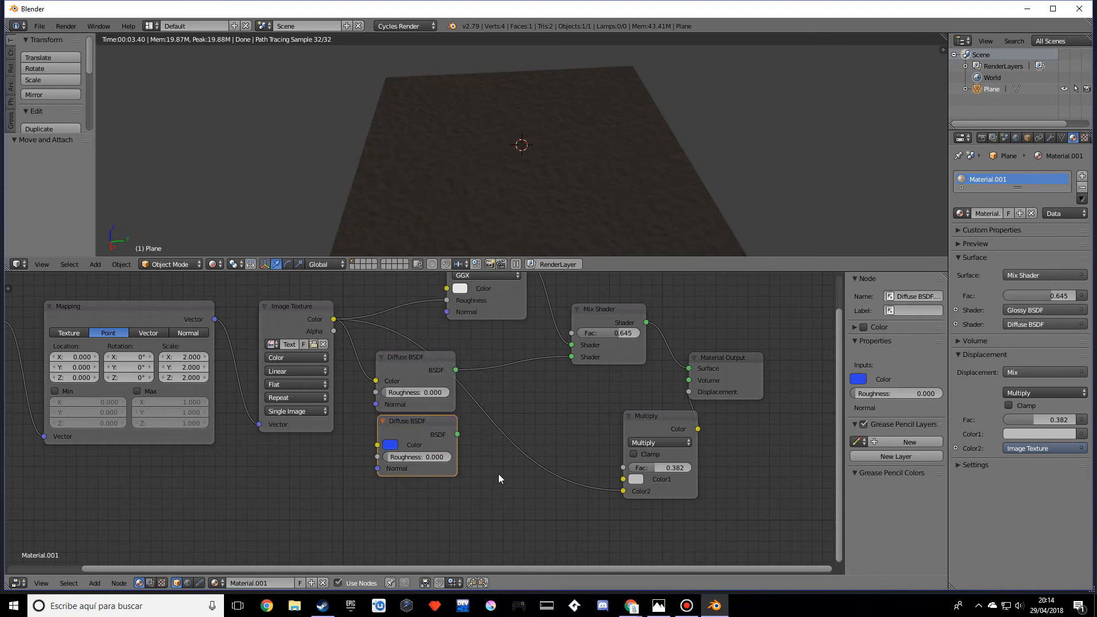
# - Insert a second Mix Shader after the textured Diffuse BSDF, link the blue Diffuse BSDF to its second Shader input and set its factor to 0.800
pyautogui.hotkey('shift', 'a')
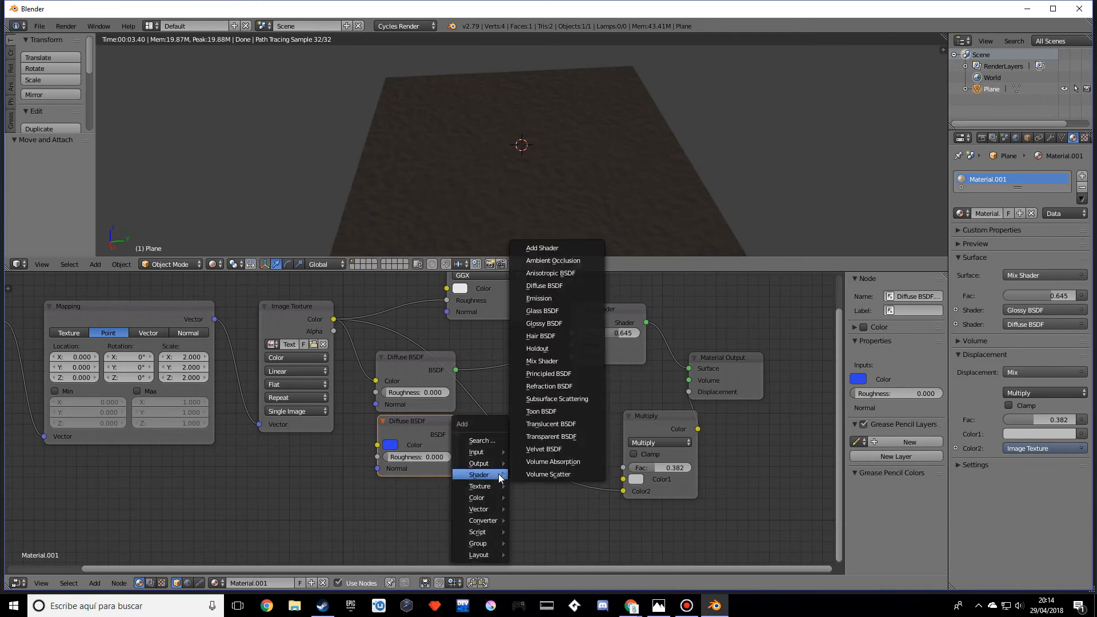
pyautogui.click(548, 361)
pyautogui.click(484, 362)
pyautogui.moveTo(456, 435); pyautogui.dragTo(554, 387)
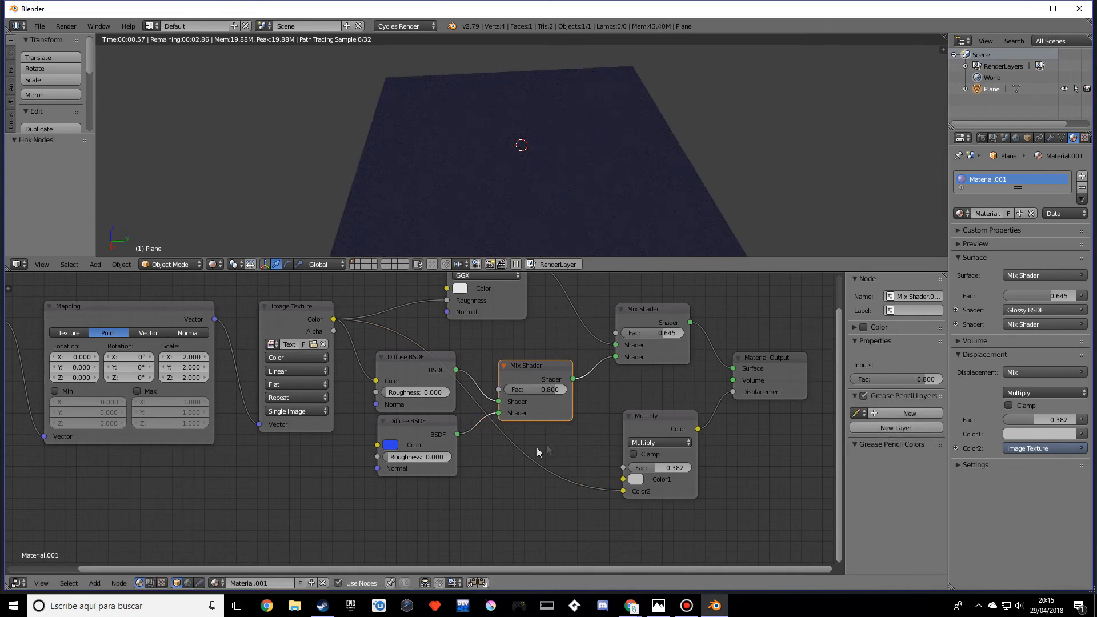
# - Inspect the blue-tinted plane up close and set the Image Texture node's color space to Non-Color Data
pyautogui.scroll(-2, 622, 227)
pyautogui.scroll(5, 623, 224)
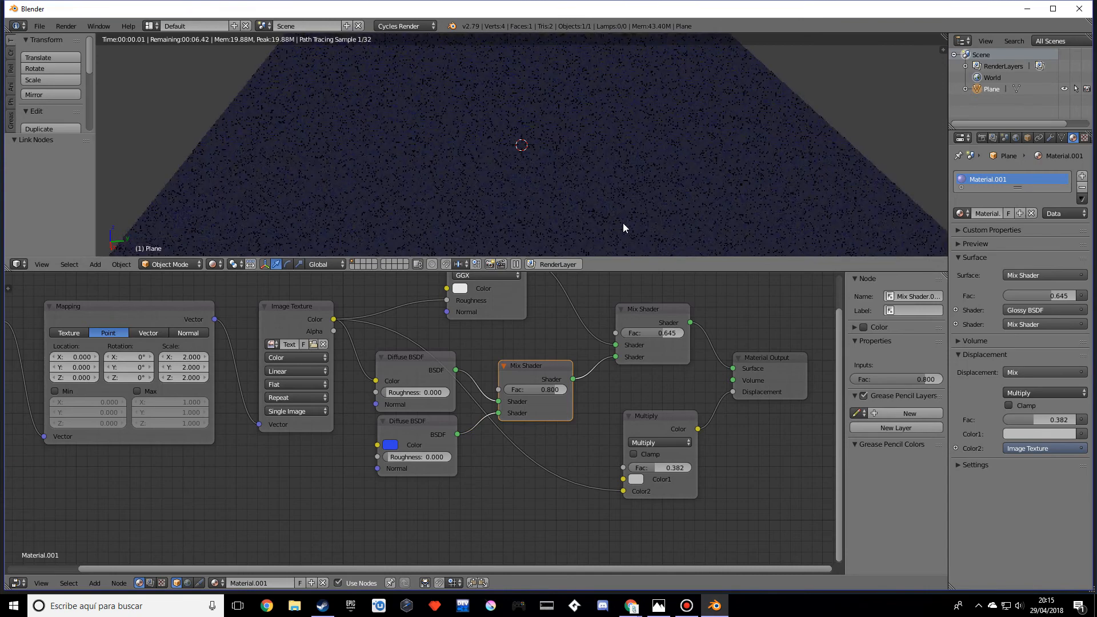
pyautogui.click(297, 357)
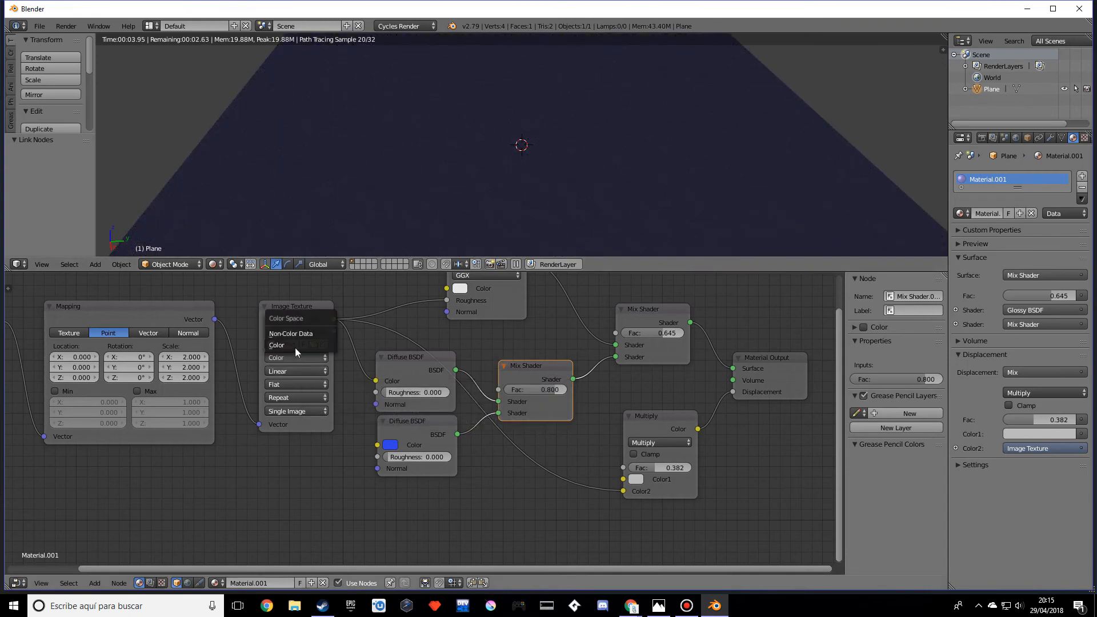
pyautogui.click(294, 335)
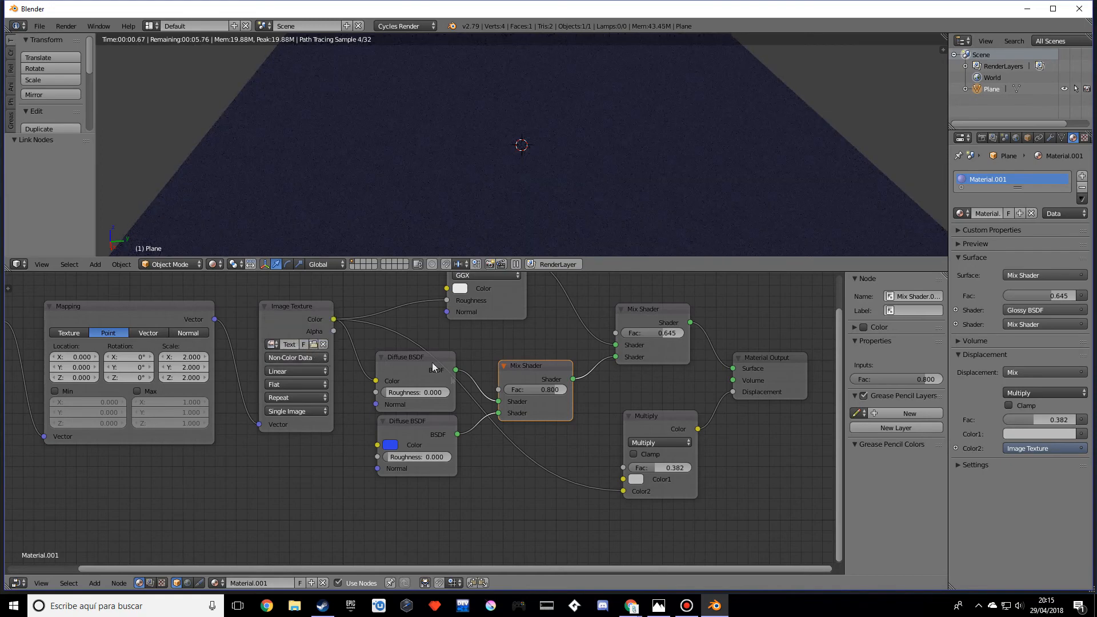
# - Set the factor of the Mix Shader joining both Diffuse BSDFs to 0.609 and the Multiply node's factor to 1.000
pyautogui.moveTo(529, 388); pyautogui.dragTo(504, 389)
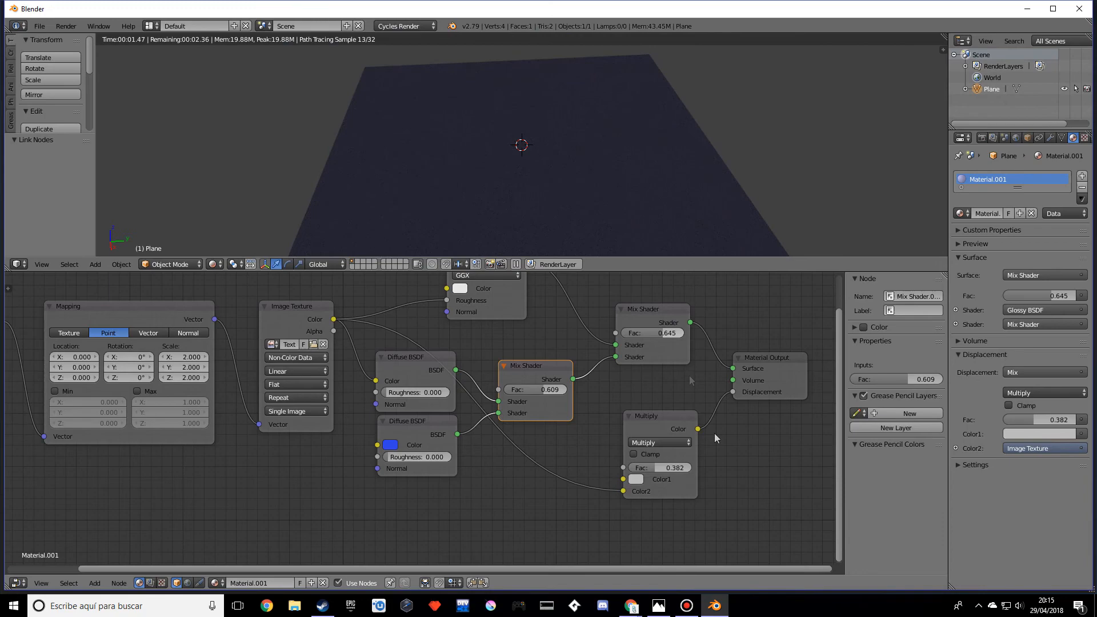
pyautogui.moveTo(657, 468); pyautogui.dragTo(686, 465)
pyautogui.scroll(-2, 646, 222)
pyautogui.scroll(6, 645, 221)
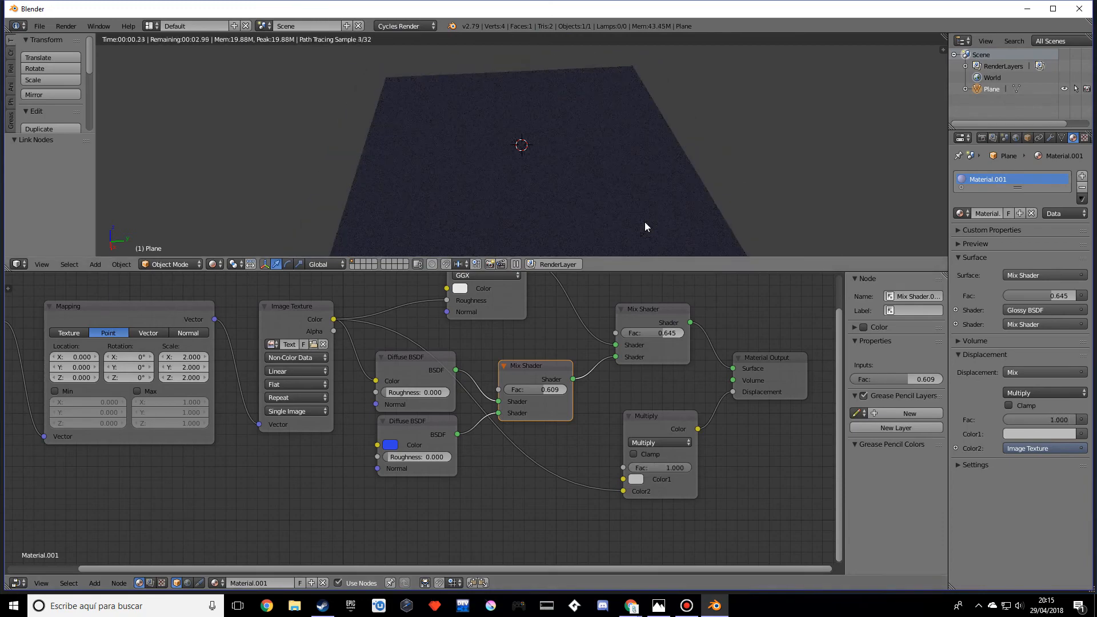
pyautogui.scroll(1, 587, 233)
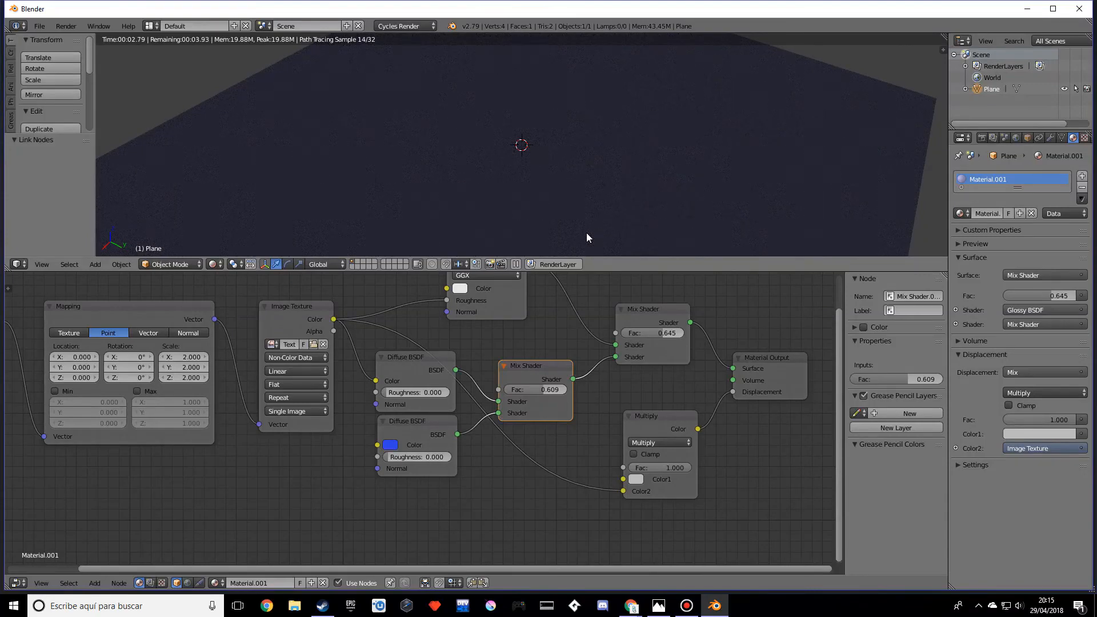
pyautogui.scroll(-3, 586, 233)
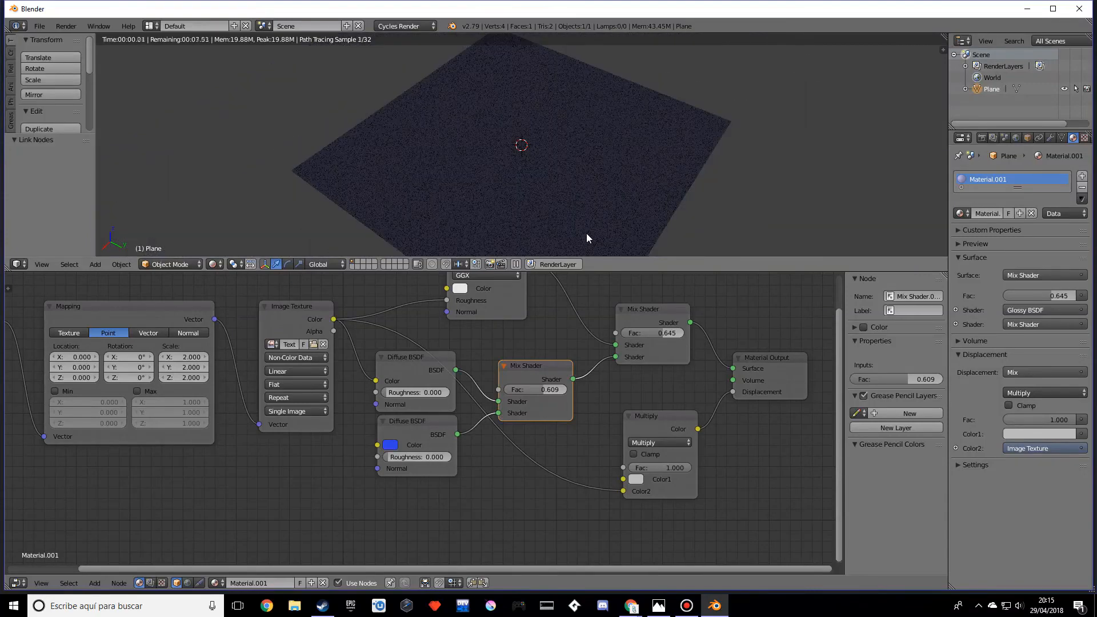
# - Use a Sky Texture as the world background color and slightly adjust its sky direction
pyautogui.click(1014, 138)
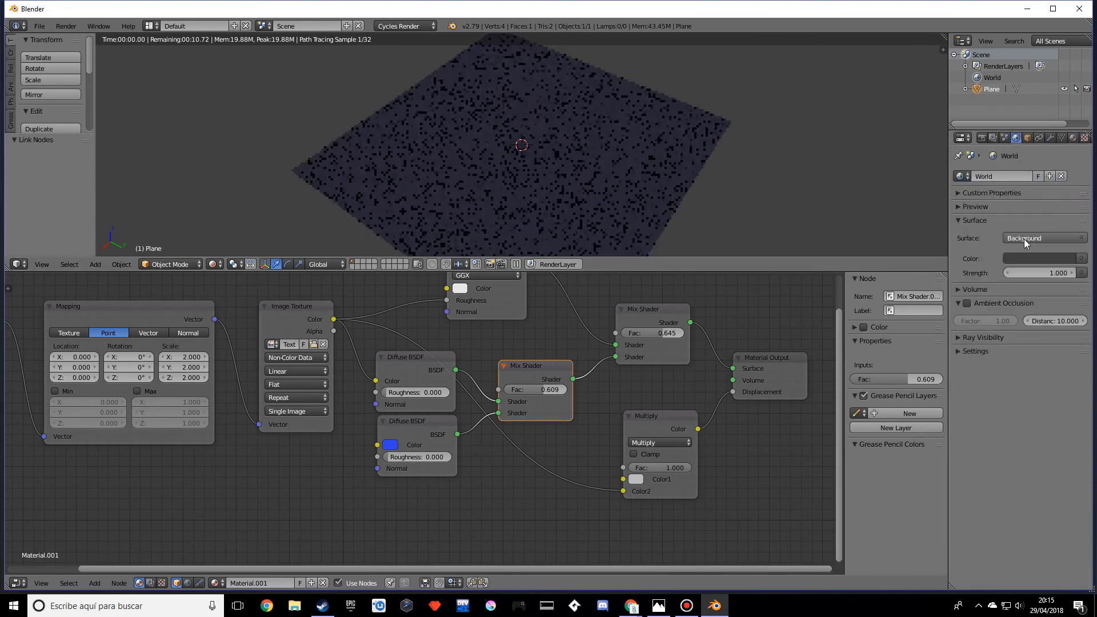
pyautogui.click(1074, 259)
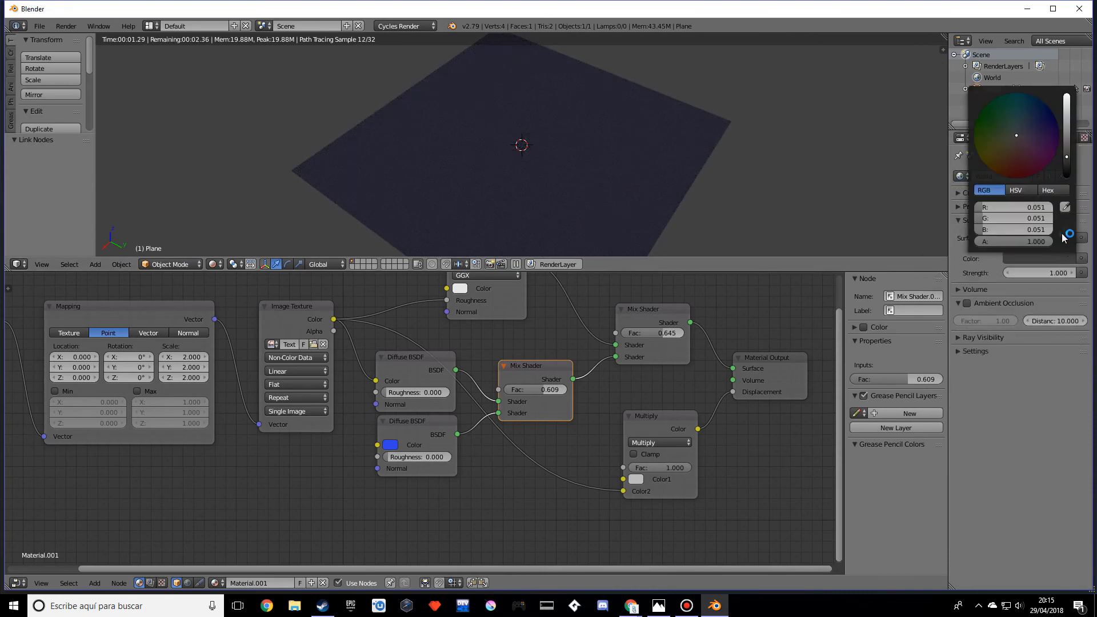
pyautogui.click(1079, 259)
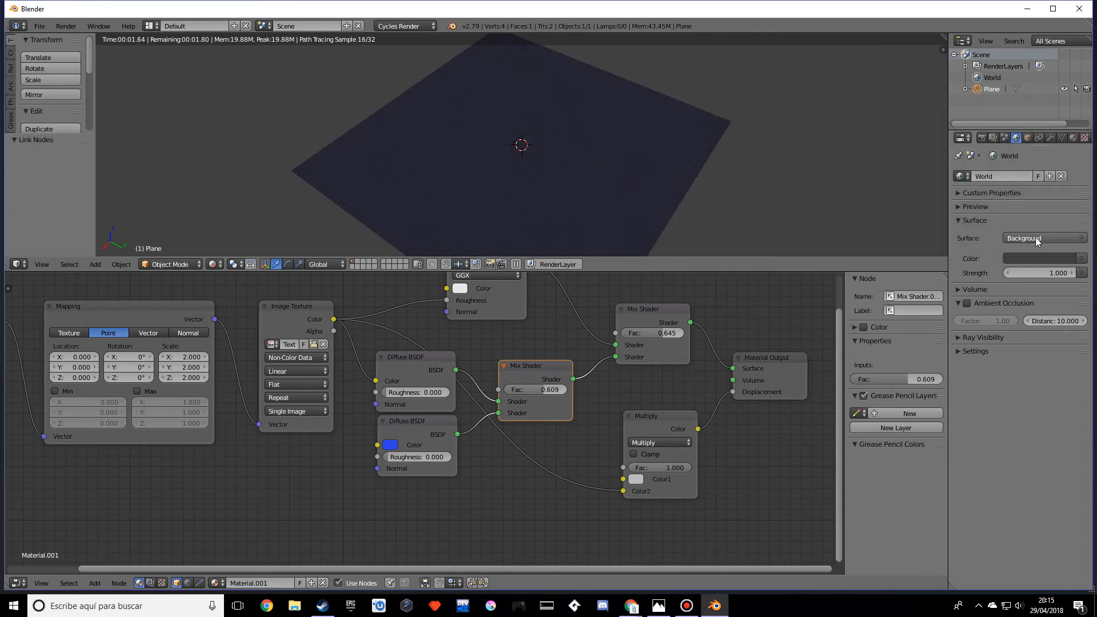
pyautogui.click(1035, 238)
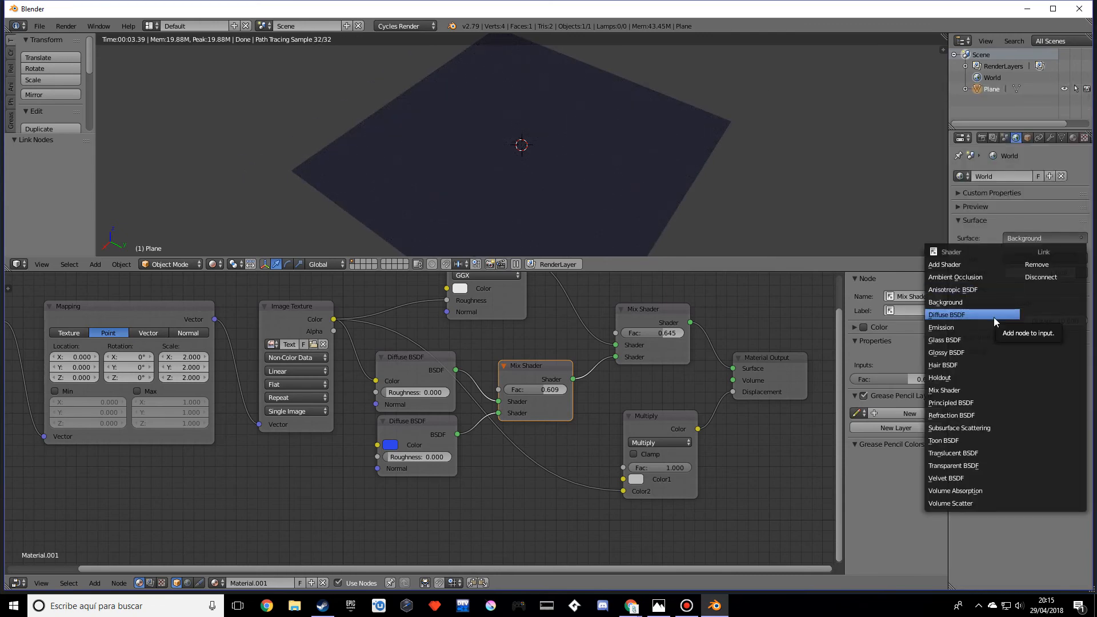
pyautogui.click(1084, 258)
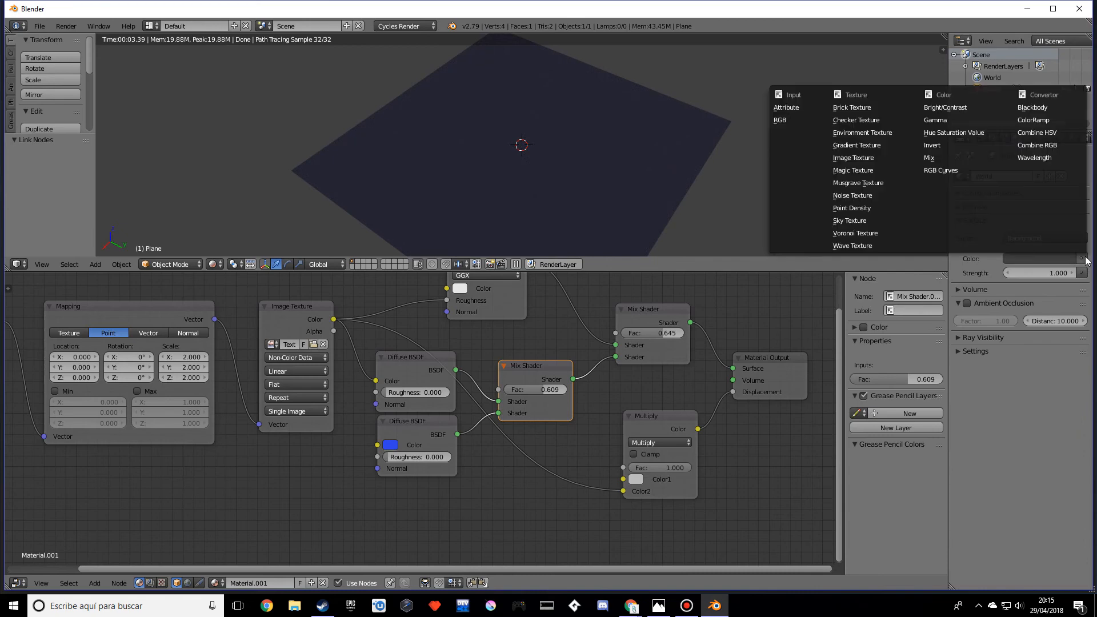
pyautogui.click(862, 221)
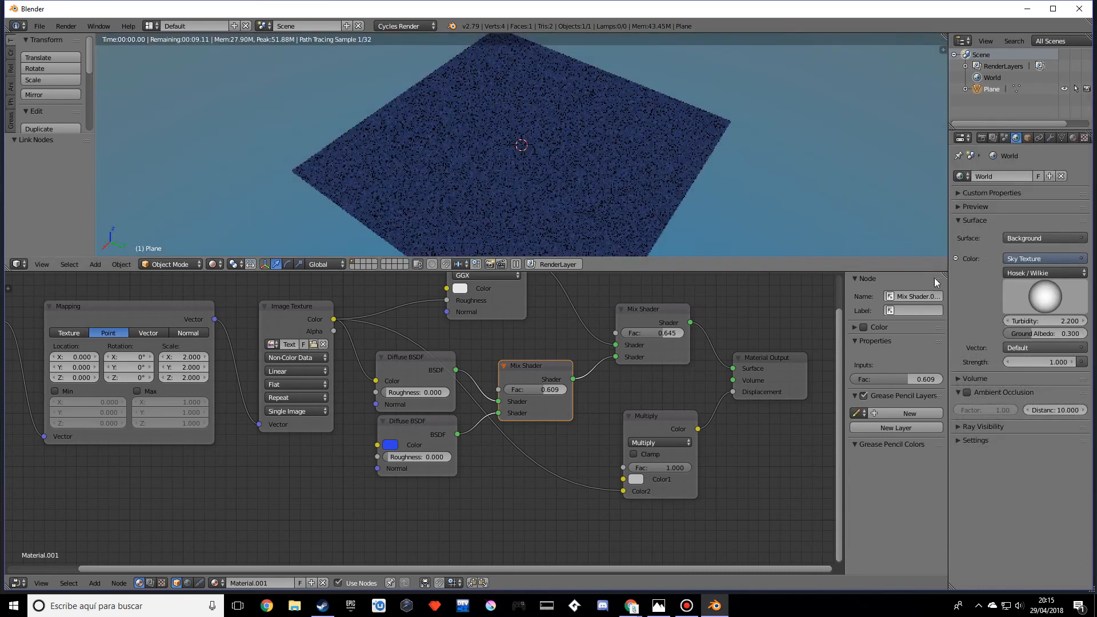
pyautogui.moveTo(1045, 300); pyautogui.dragTo(1045, 293)
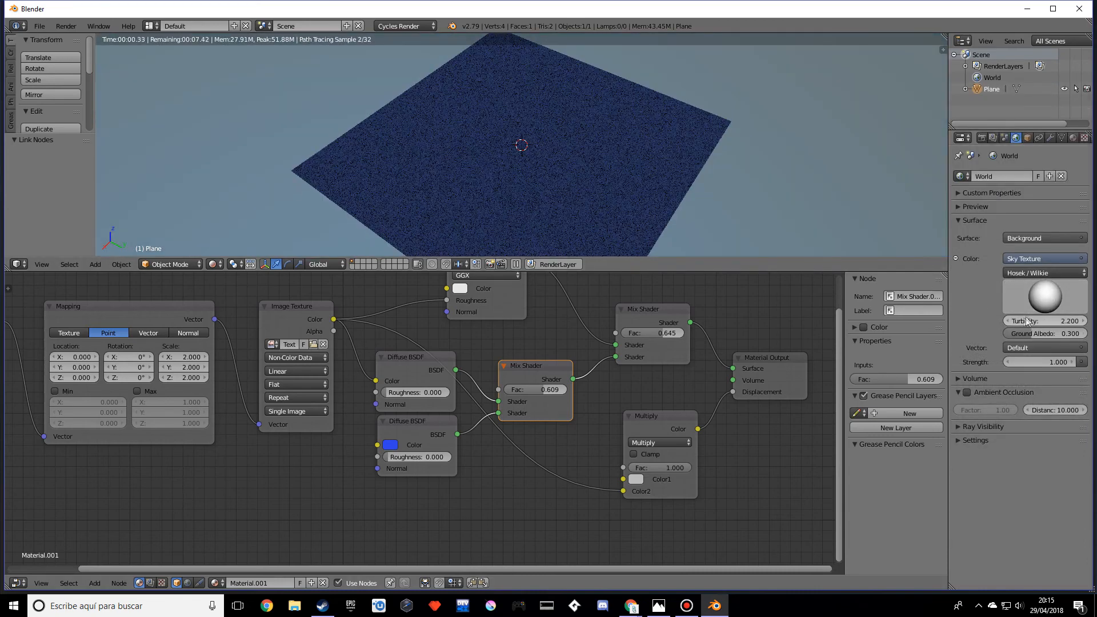
pyautogui.moveTo(722, 214); pyautogui.dragTo(688, 212, button='middle')
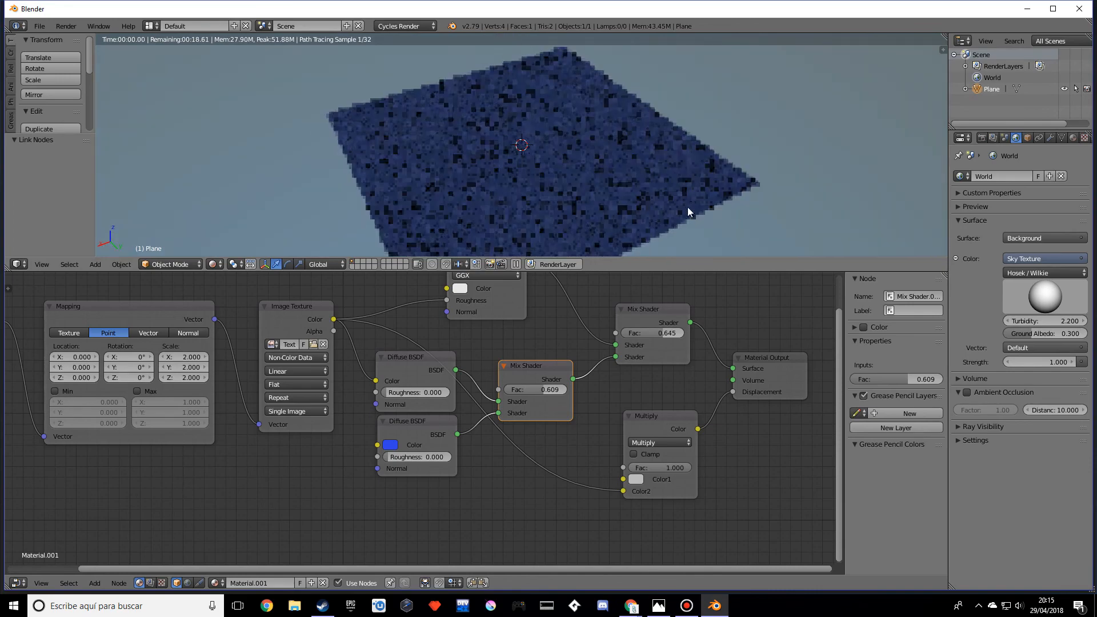
pyautogui.scroll(4, 683, 206)
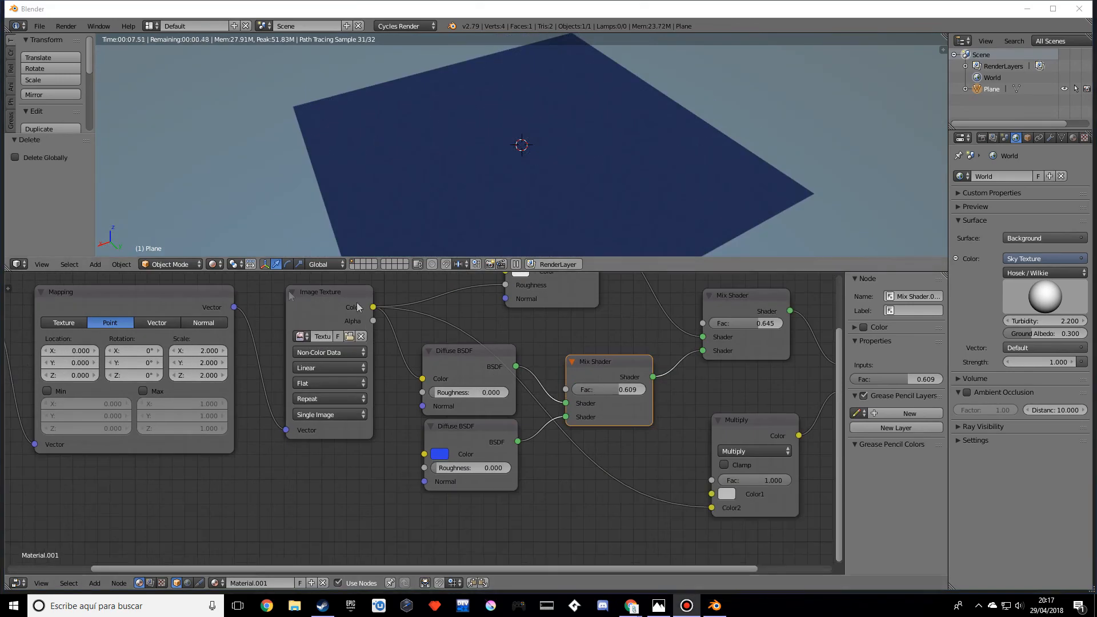
# - Switch the viewport to Solid shading and add a Sun lamp at the plane's center
pyautogui.click(213, 265)
pyautogui.click(230, 227)
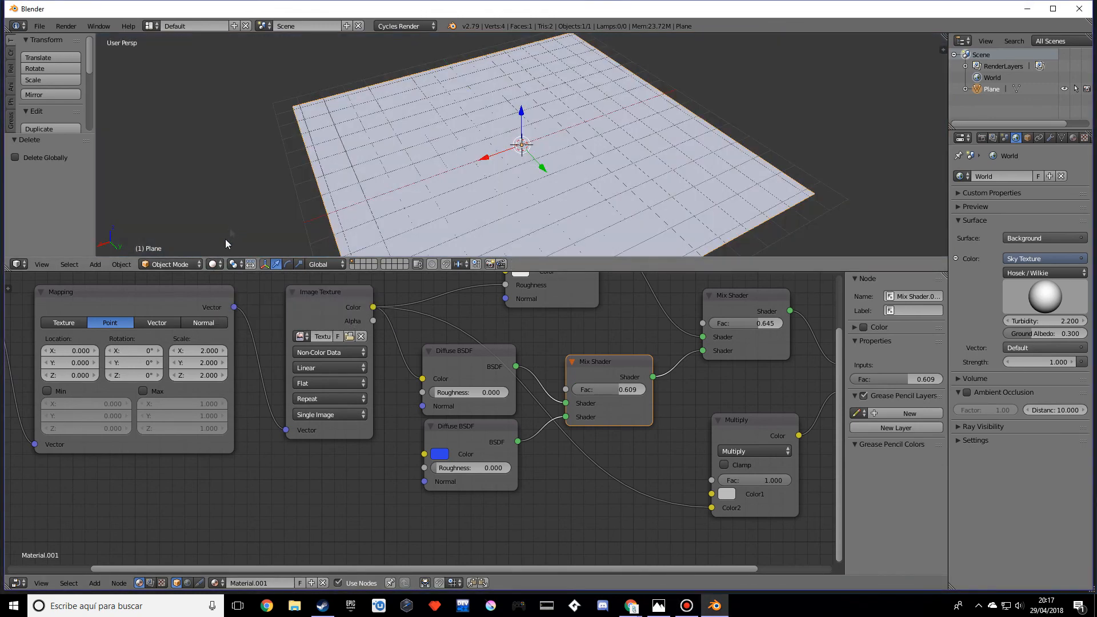
pyautogui.scroll(-3, 366, 166)
pyautogui.scroll(2, 392, 167)
pyautogui.hotkey('shift', 'a')
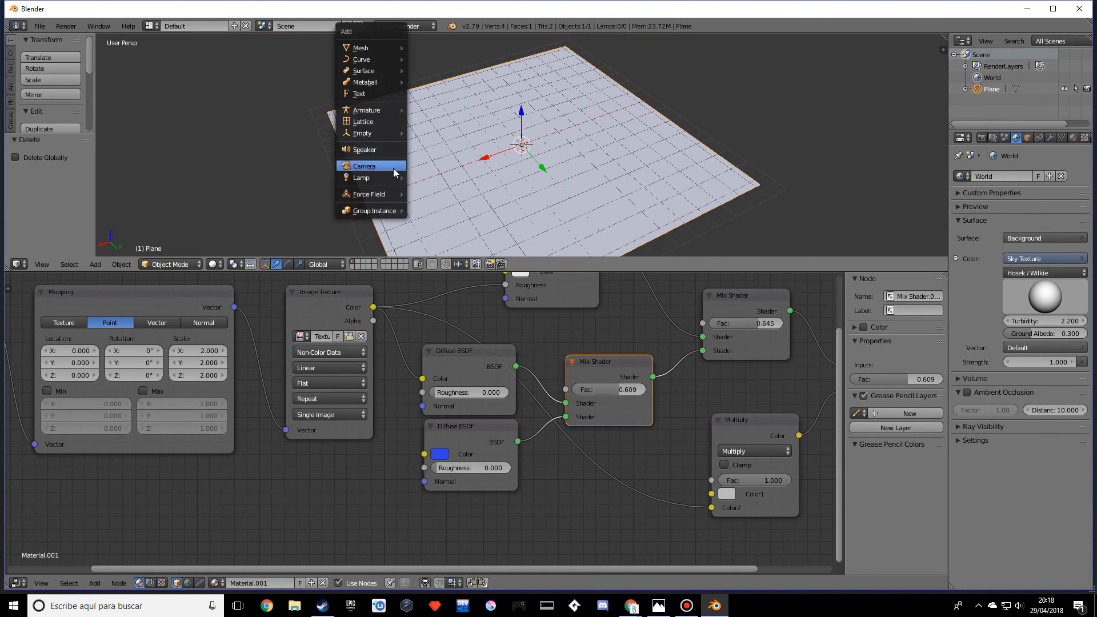
pyautogui.moveTo(394, 177)
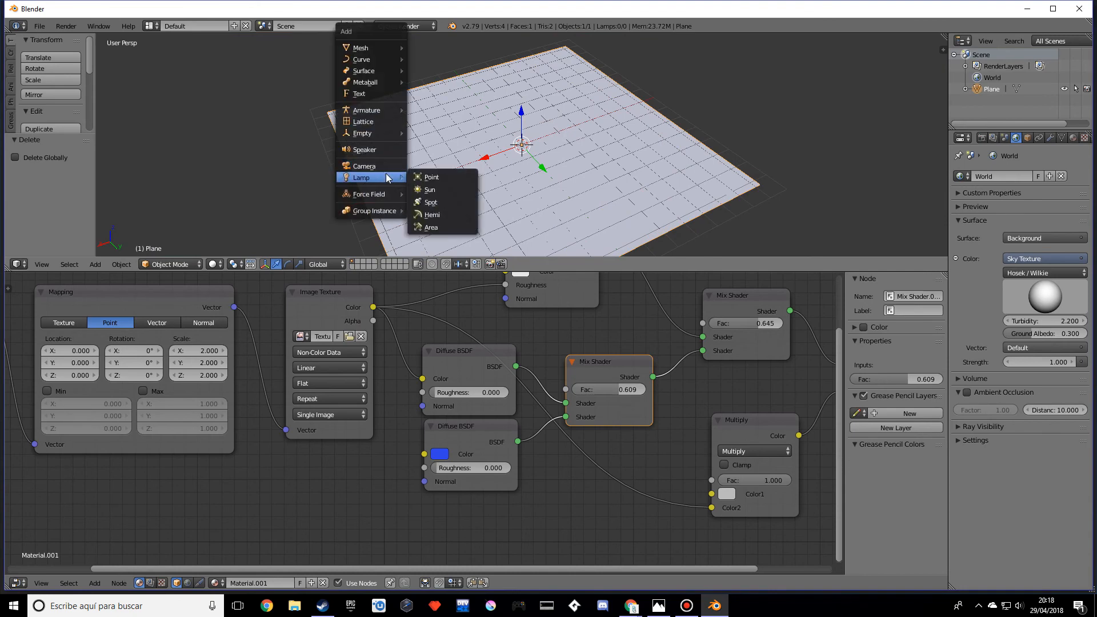
pyautogui.click(429, 189)
# - Raise the Sun lamp 9.461 units along the Z axis above the plane
pyautogui.scroll(-2, 434, 187)
pyautogui.press('g')
pyautogui.press('z')
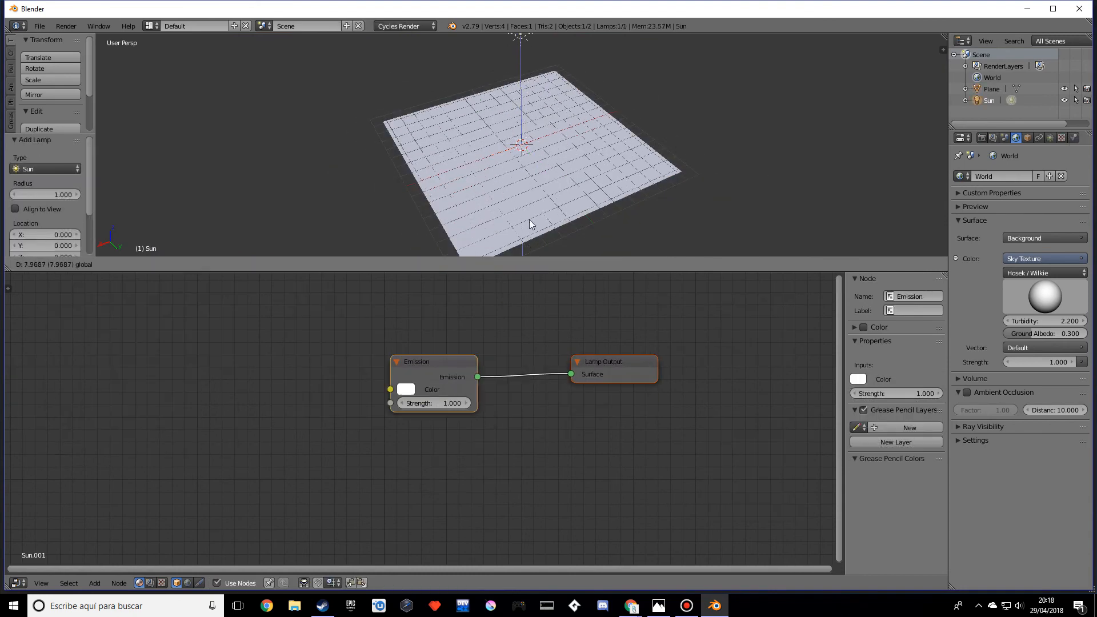
pyautogui.click(529, 194)
pyautogui.scroll(1, 509, 170)
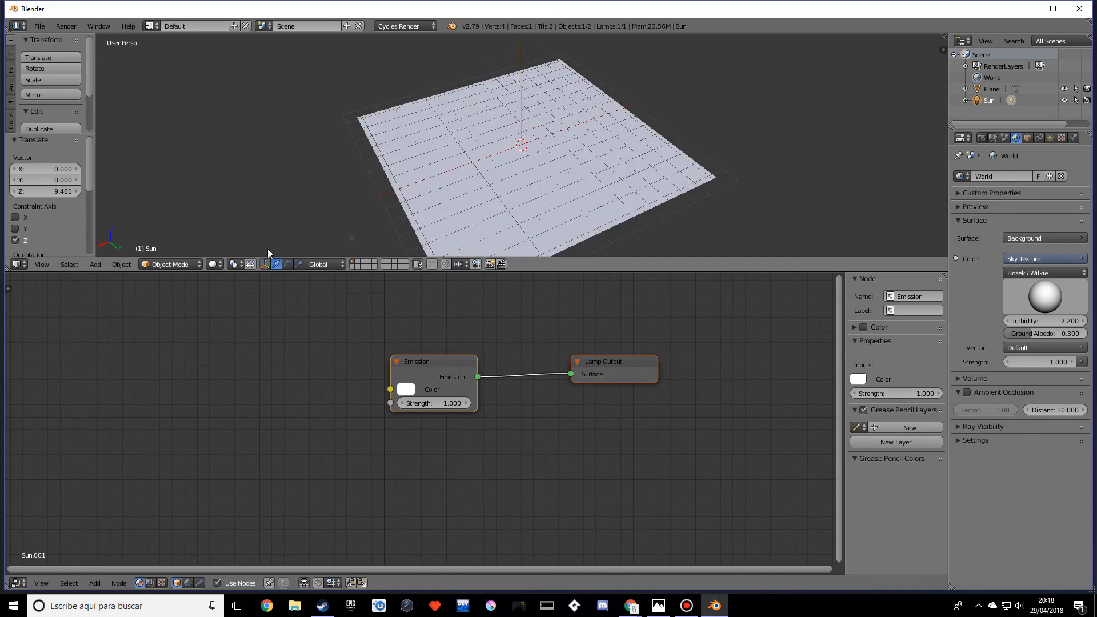
# - Select the plane again and return the viewport to Rendered shading
pyautogui.click(217, 263)
pyautogui.rightClick(446, 177)
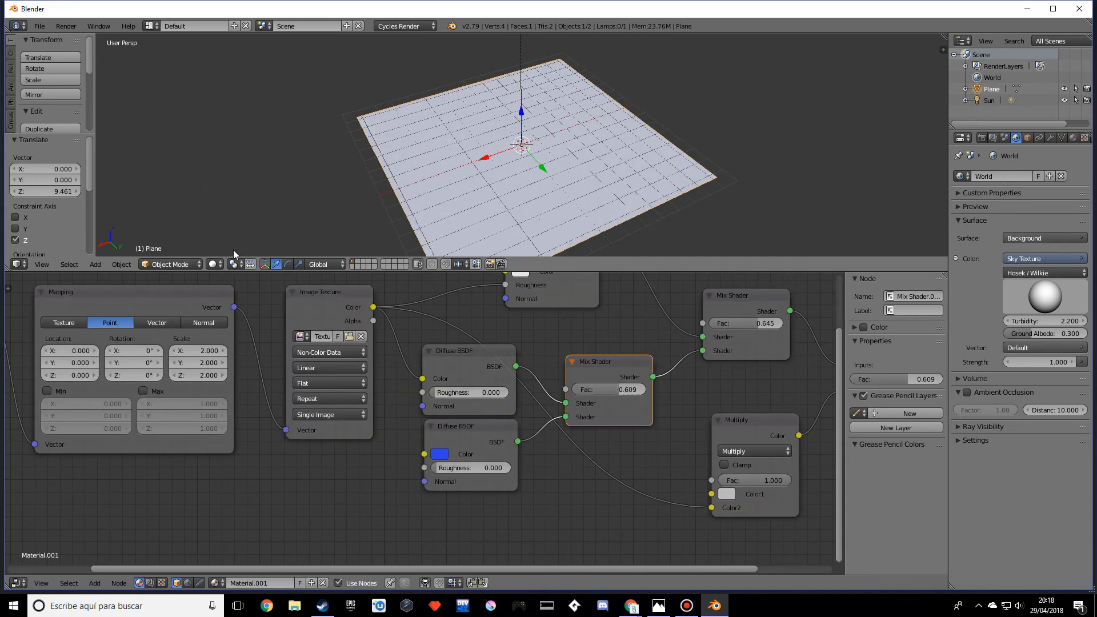
pyautogui.click(217, 264)
pyautogui.click(242, 187)
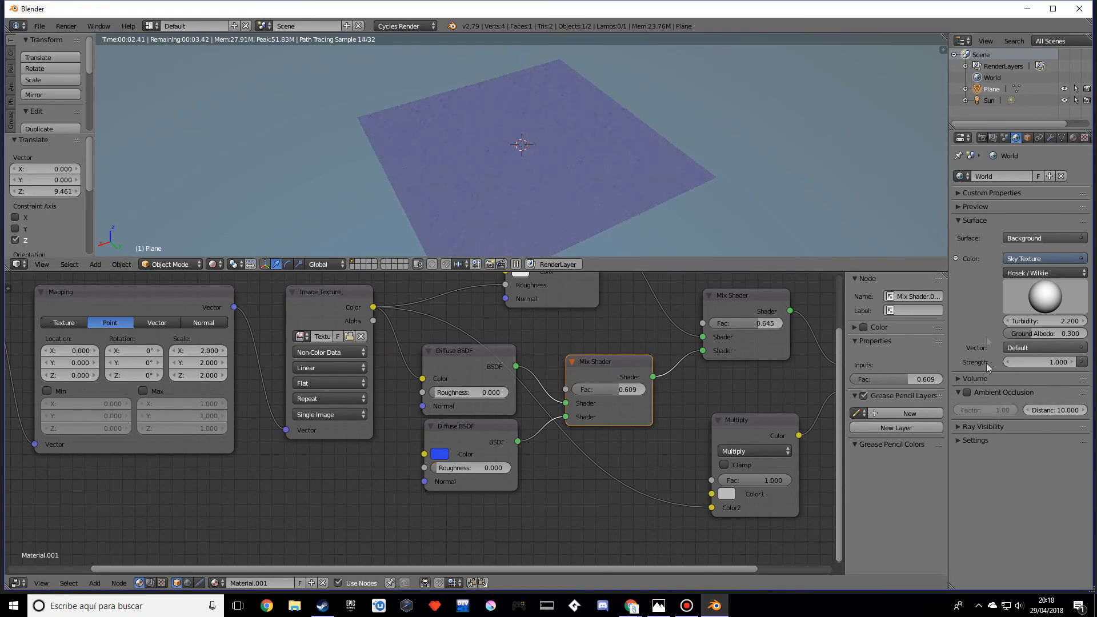
# - Reduce the displacement strength by setting the Multiply node's factor to 0.282
pyautogui.scroll(2, 651, 217)
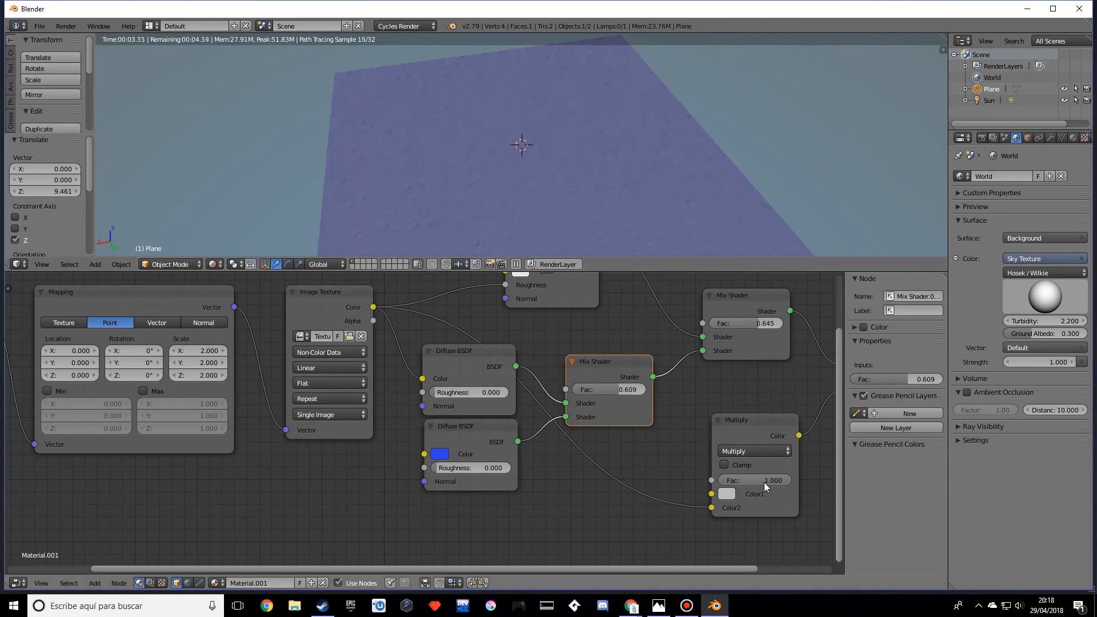
pyautogui.moveTo(780, 480); pyautogui.dragTo(743, 480)
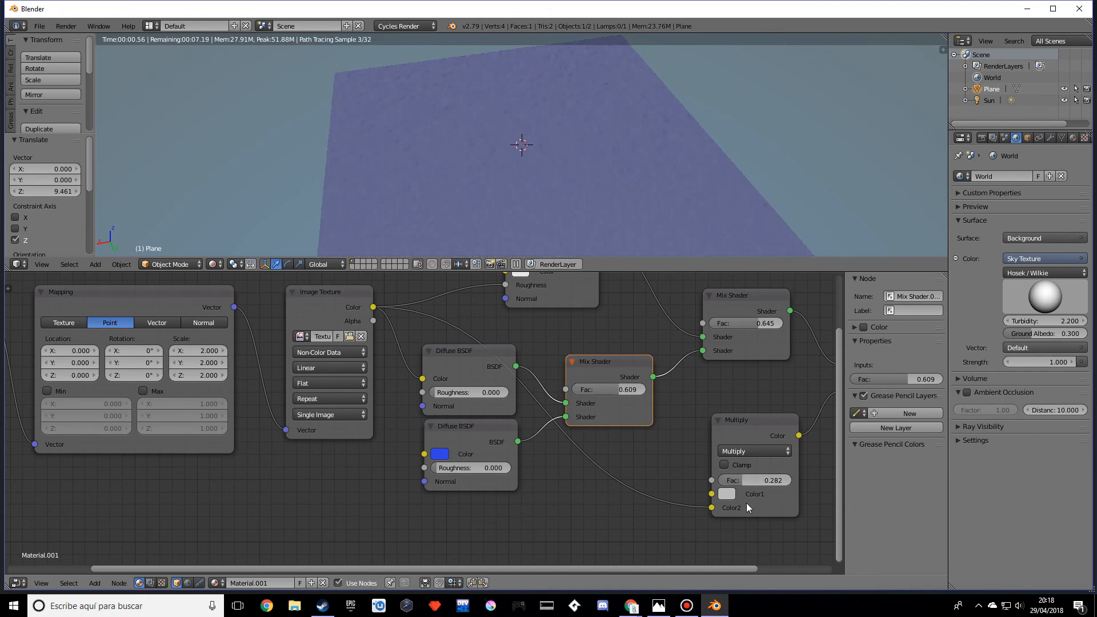